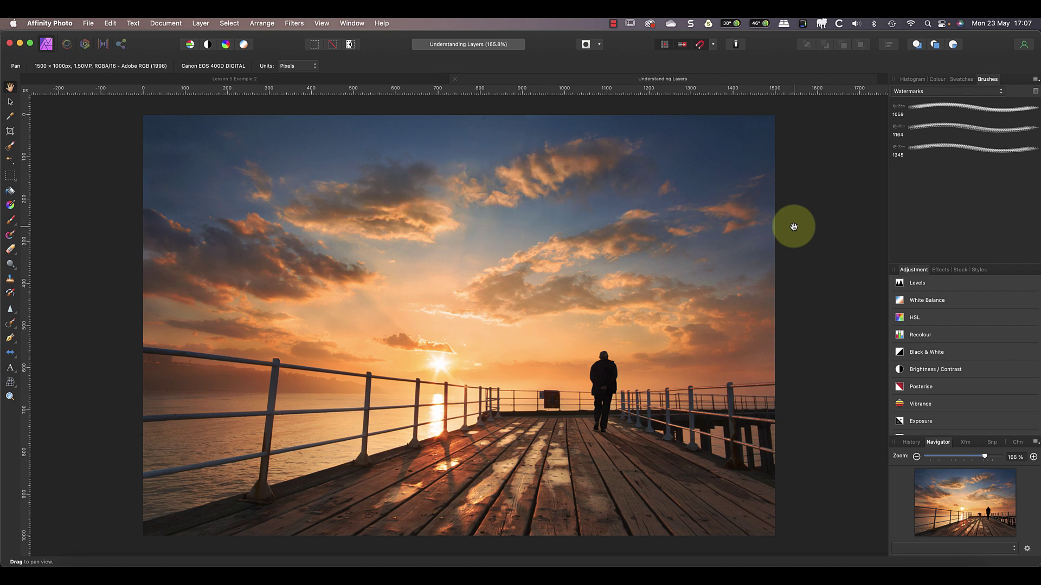
- Open the Layers panel from View > Studio to list the Shadow, Man and Background layers
click(324, 25)
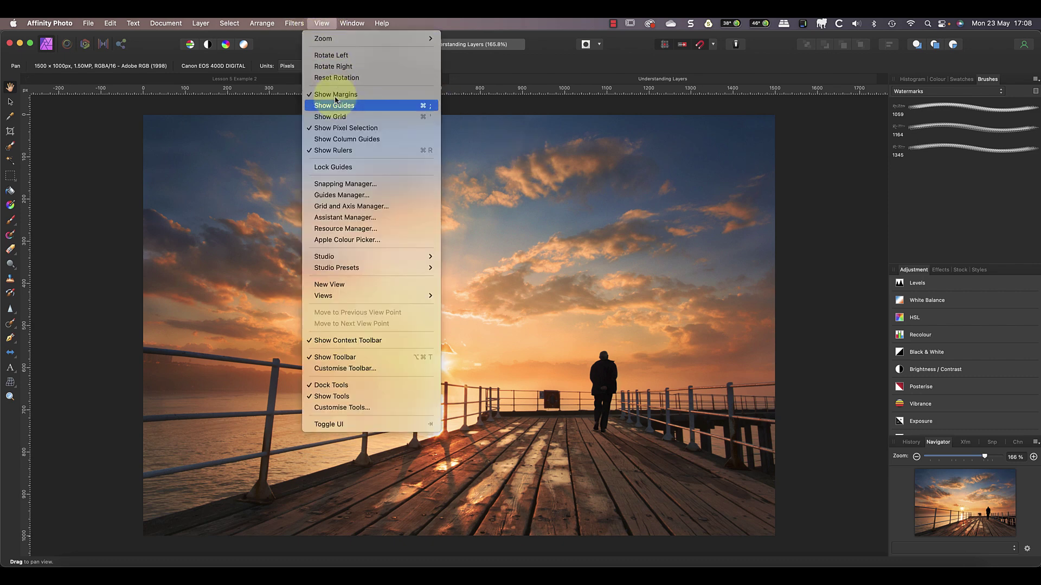
mouse_move(424, 257)
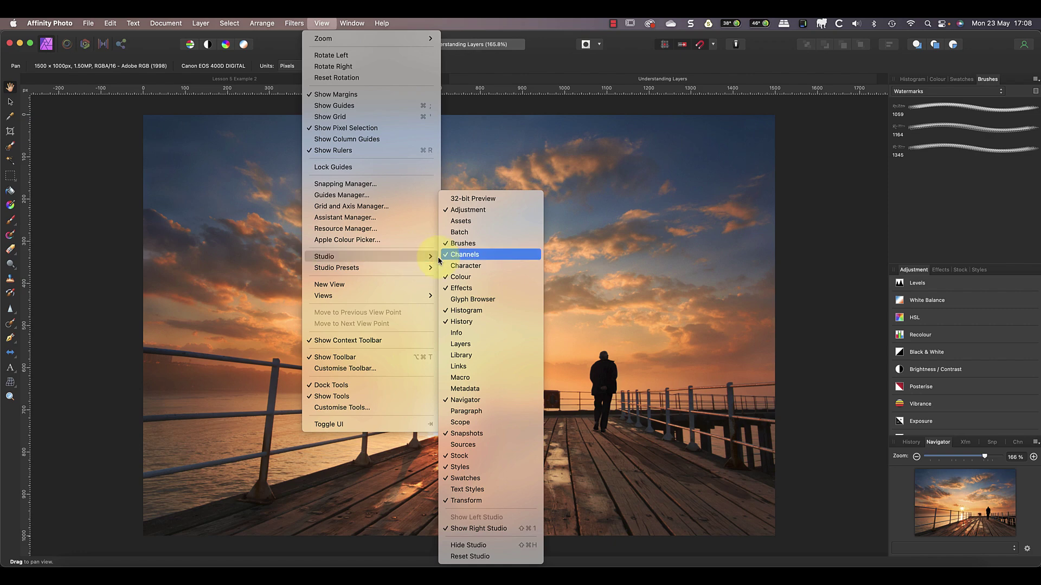
click(470, 347)
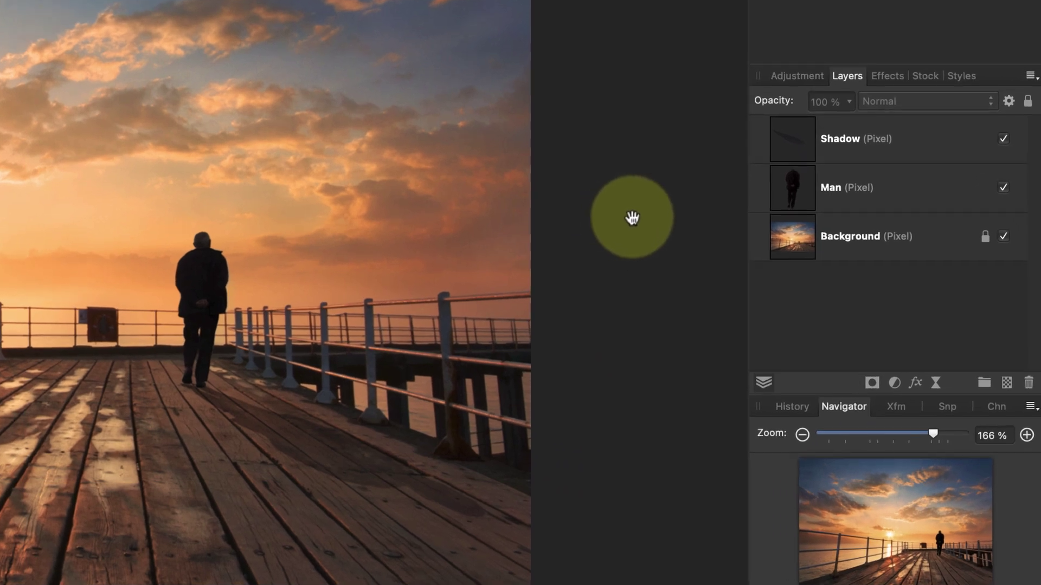
click(1008, 187)
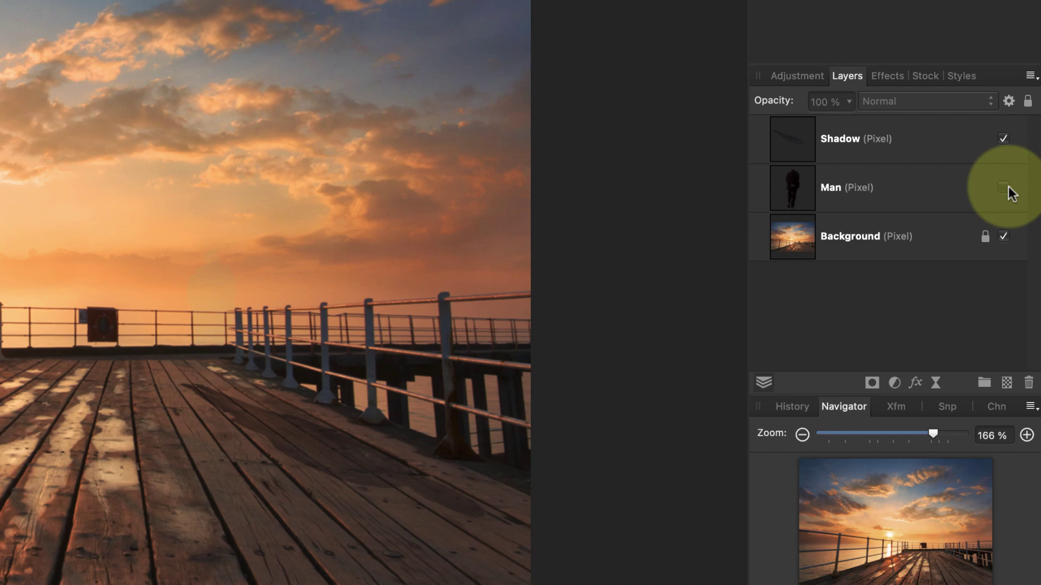
click(1004, 142)
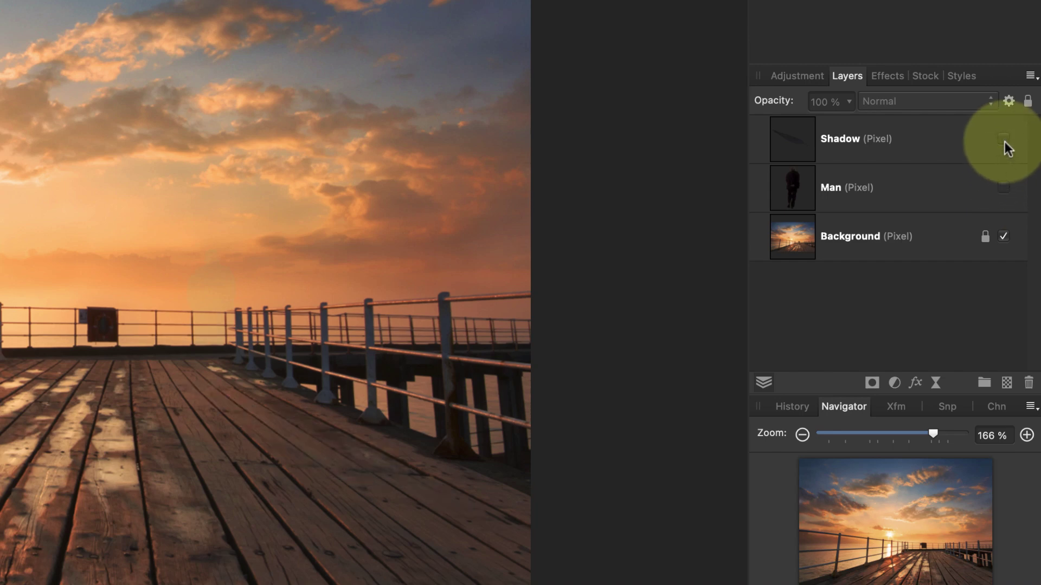
click(1004, 141)
click(1003, 191)
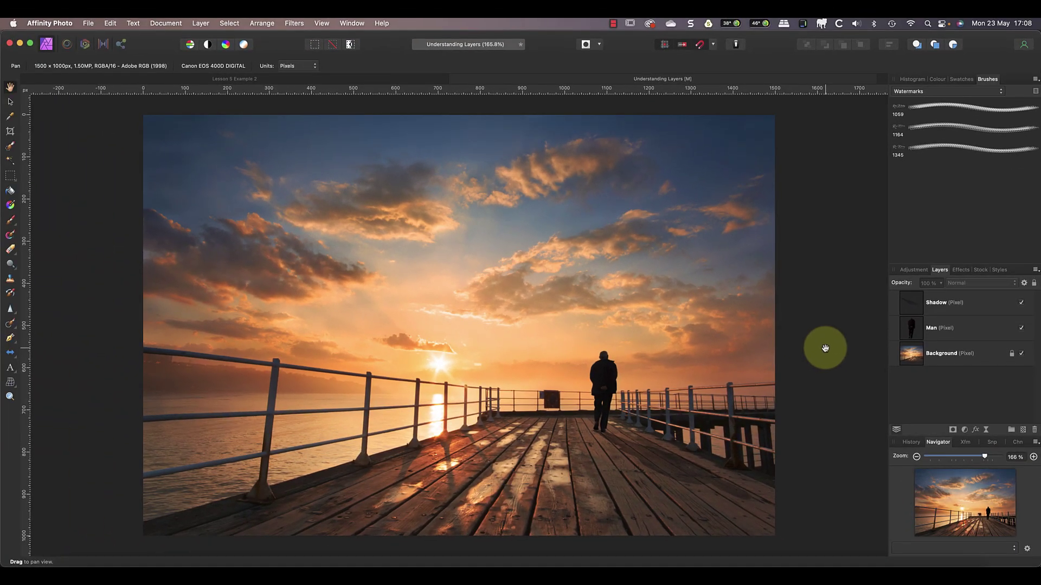
- Hide and re-show the Background layer, then move it above the Shadow layer
click(1023, 355)
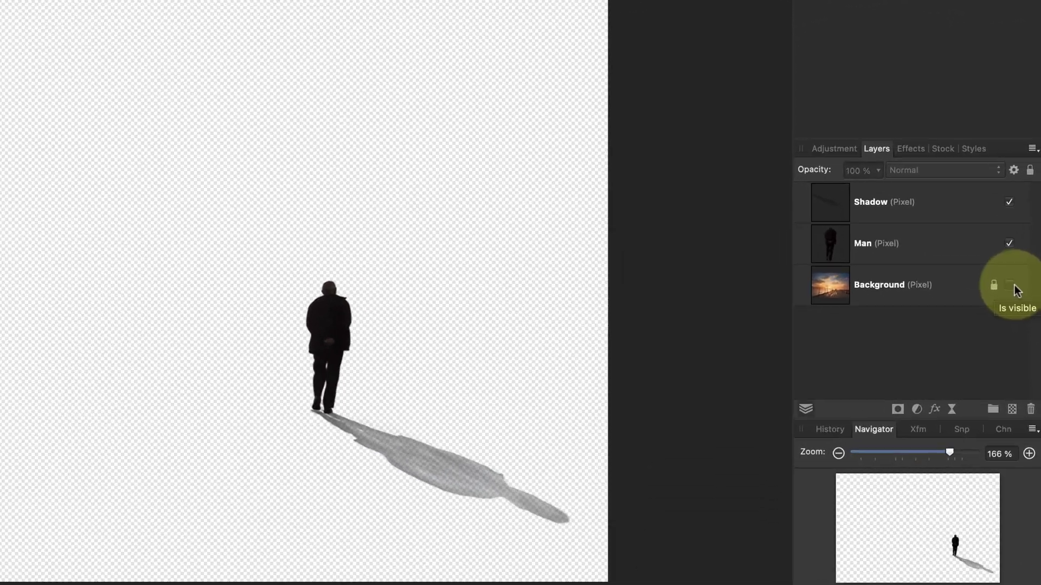
click(1021, 355)
drag(831, 281, 841, 177)
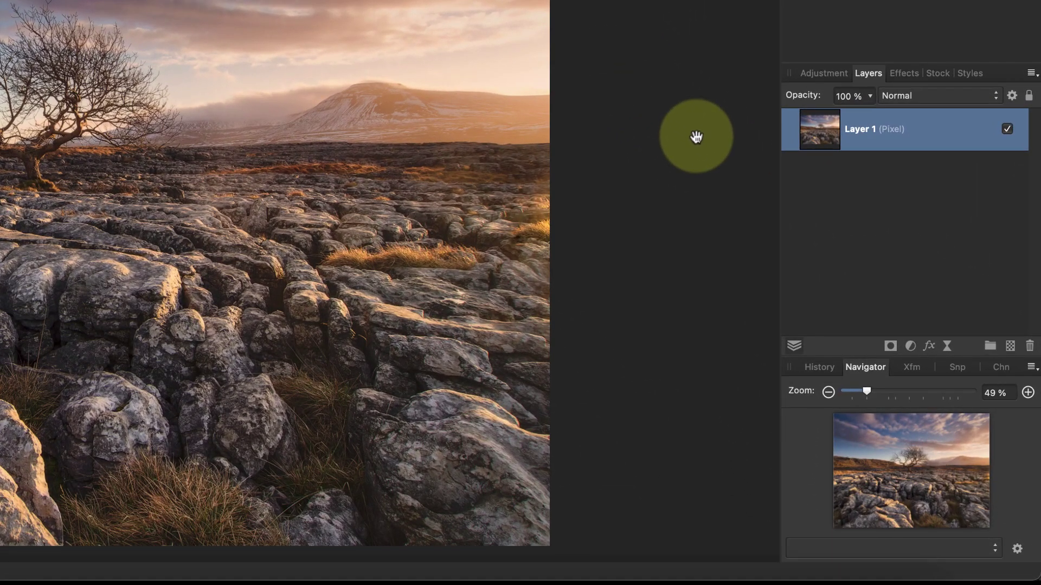
- Show the adjustments list (Levels, White Balance, HSL, Recolour…) for the lone-tree photo
click(911, 346)
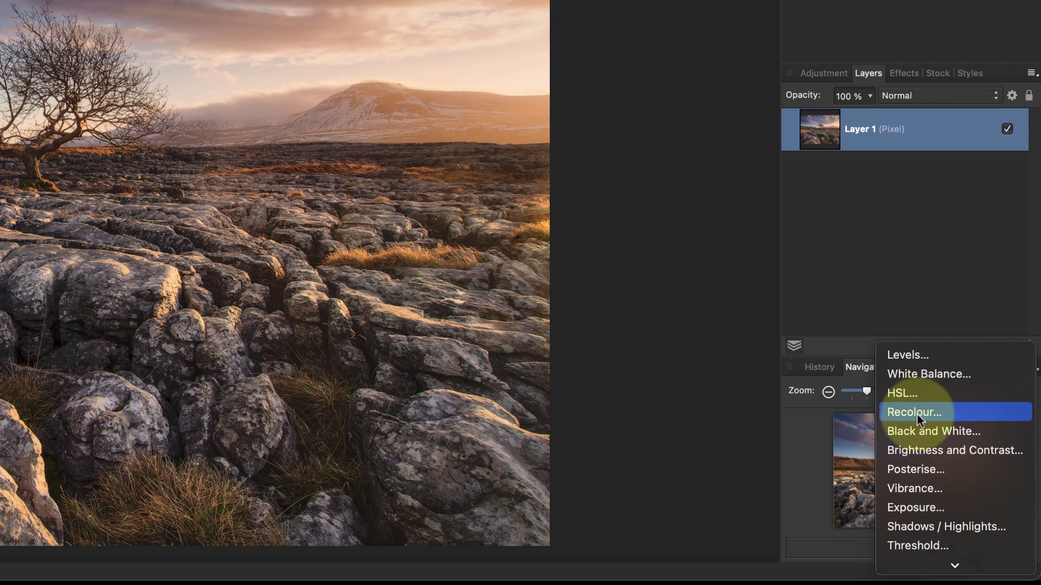
- Add a Black & White adjustment: Red 148%, Yellow 120%, Cyan 33%, Blue 13%, Magenta 87%
click(919, 433)
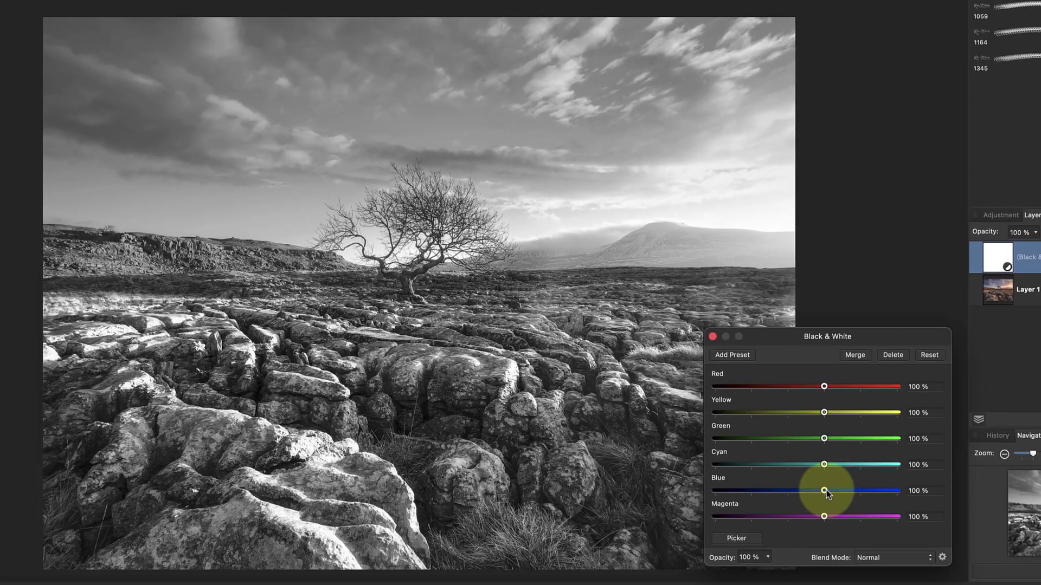
drag(825, 491, 793, 491)
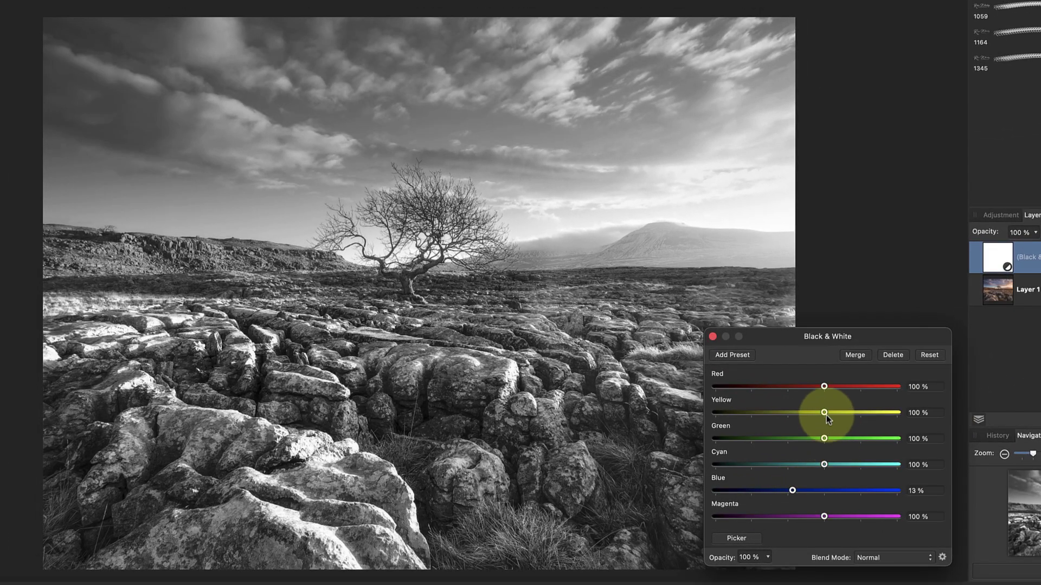
drag(824, 413, 842, 387)
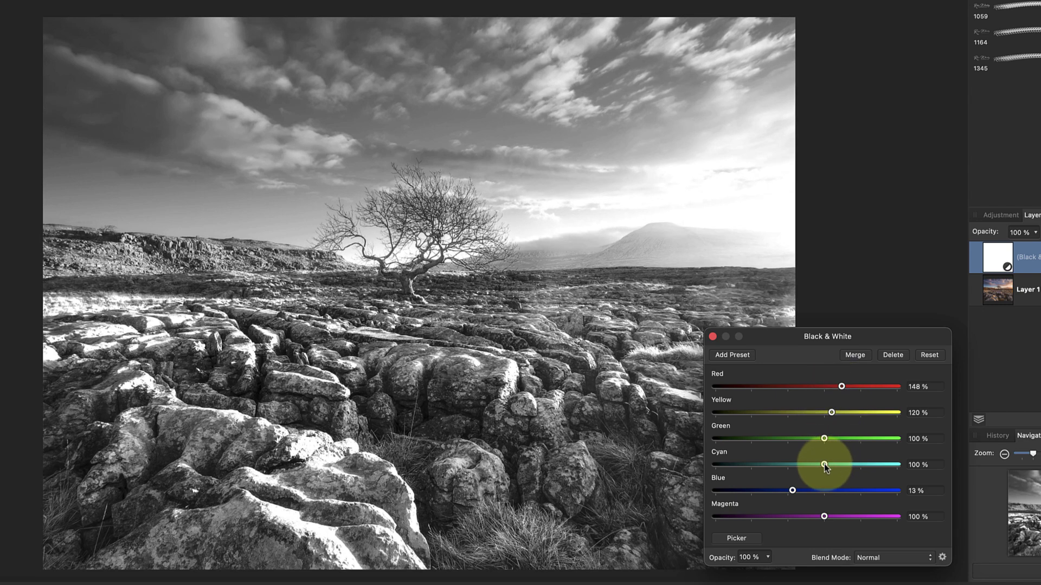
drag(825, 464, 800, 465)
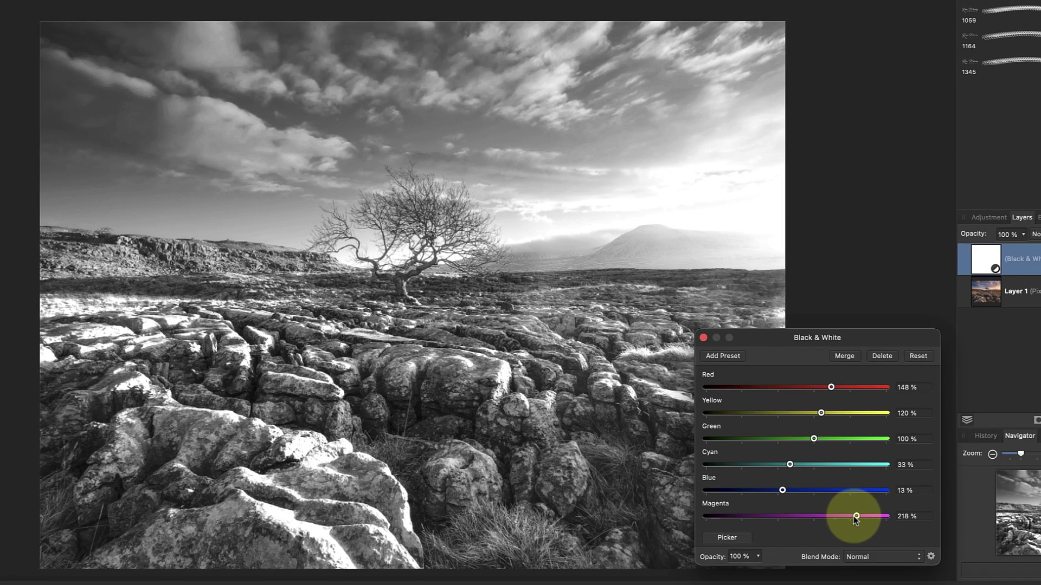
drag(855, 519, 809, 516)
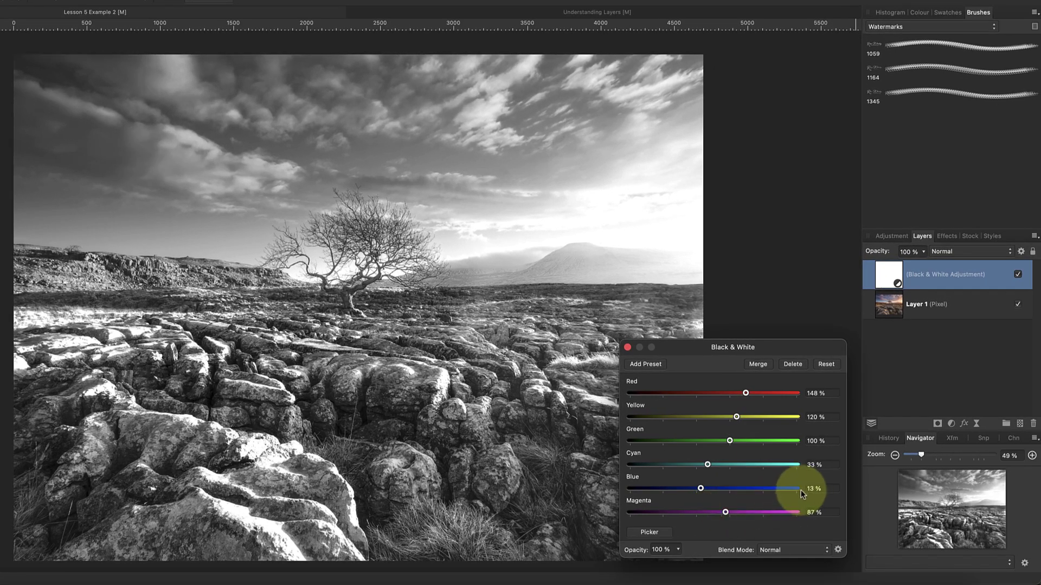
click(1017, 274)
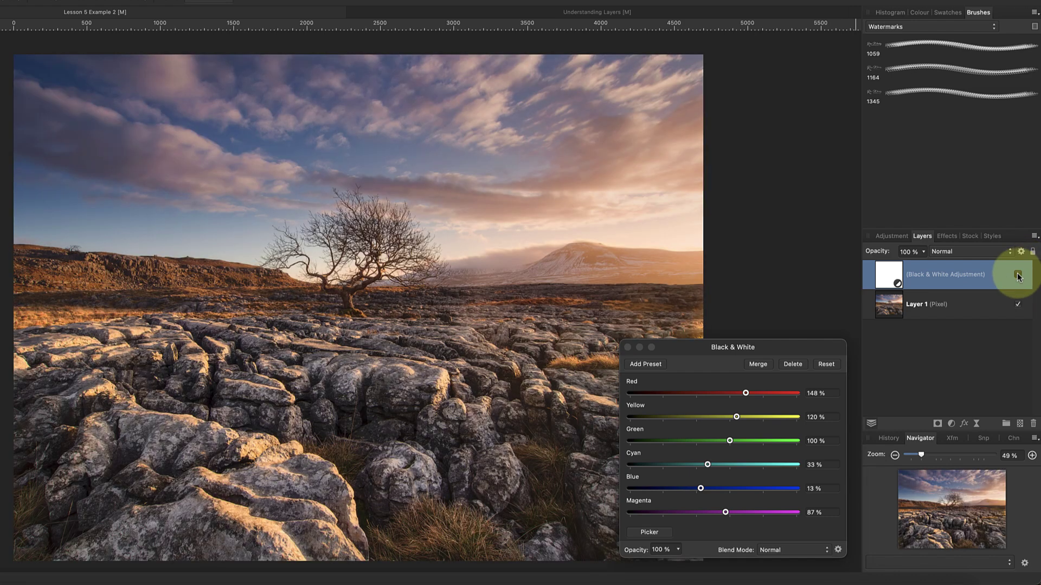
click(1018, 274)
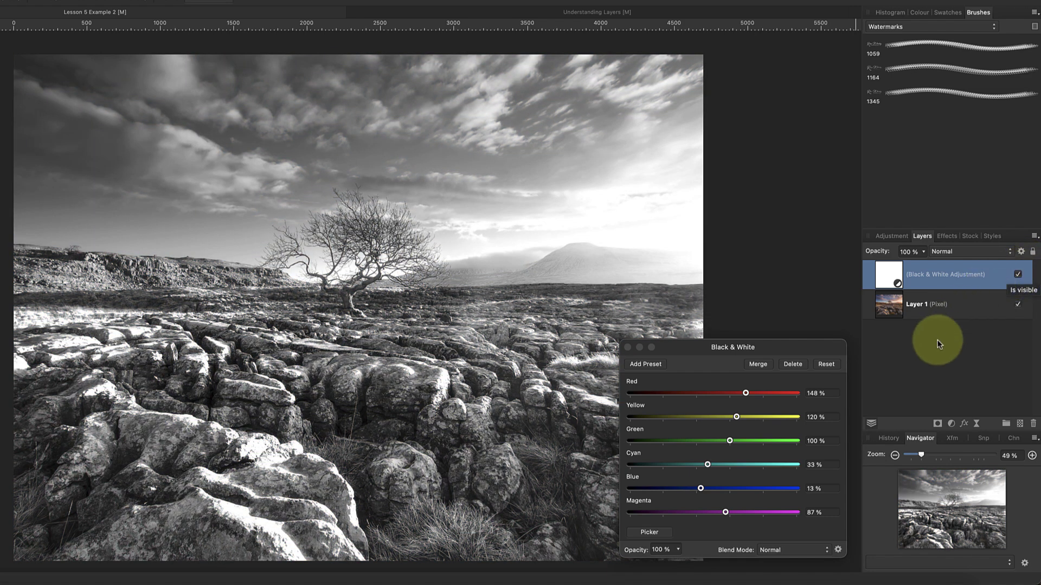
click(627, 347)
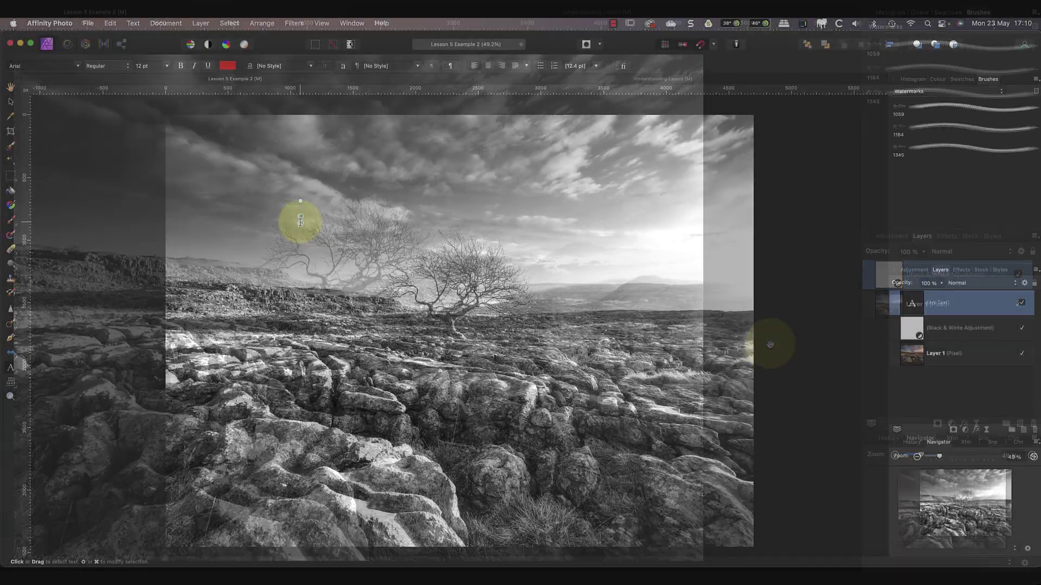
- Type 'Yorkshire Dales', enlarge it to 122.4 pt and move it up into the sky
text(orksh)
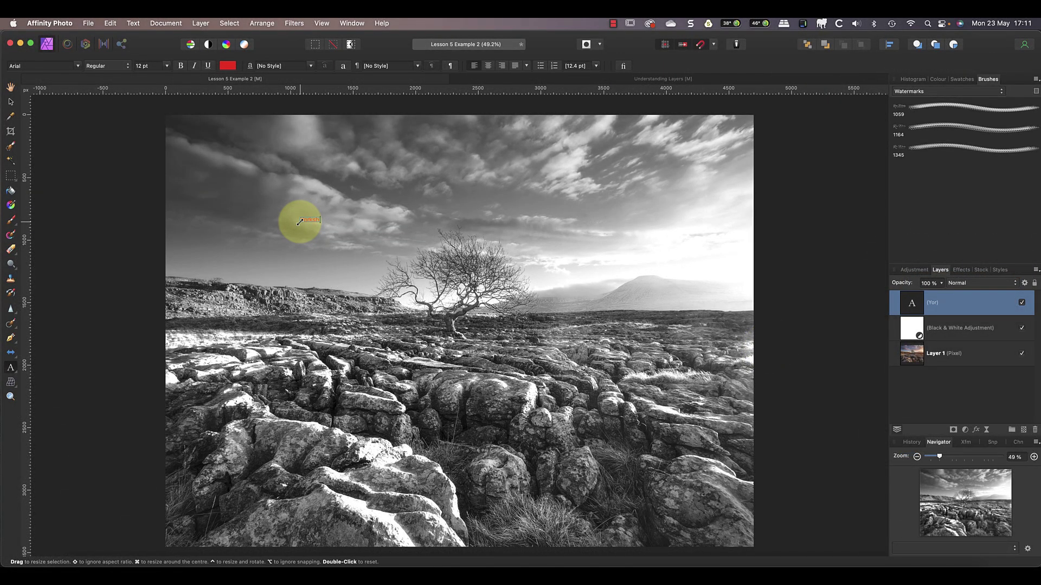
text(ire Dales)
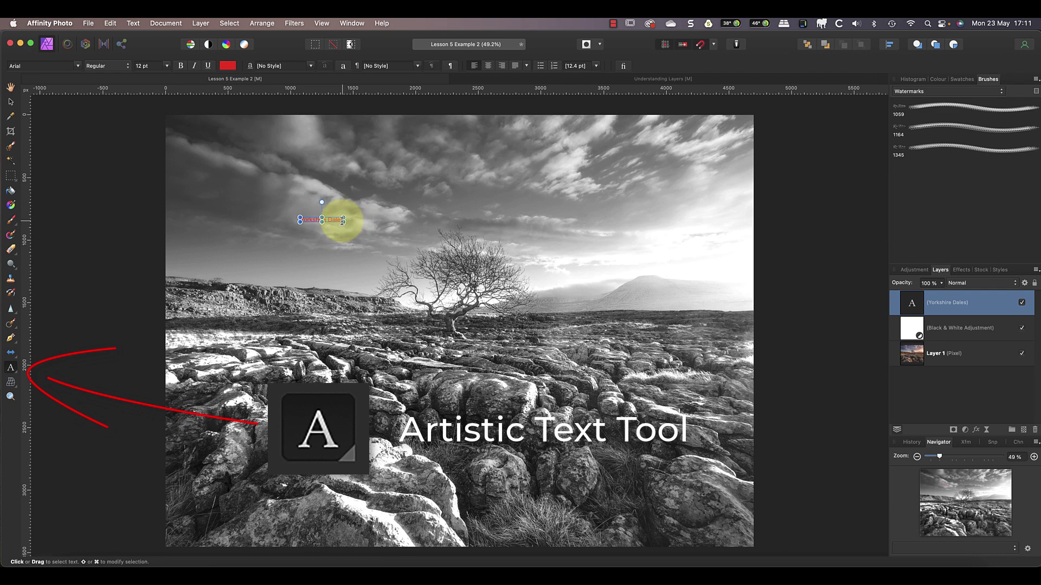
drag(349, 225, 726, 509)
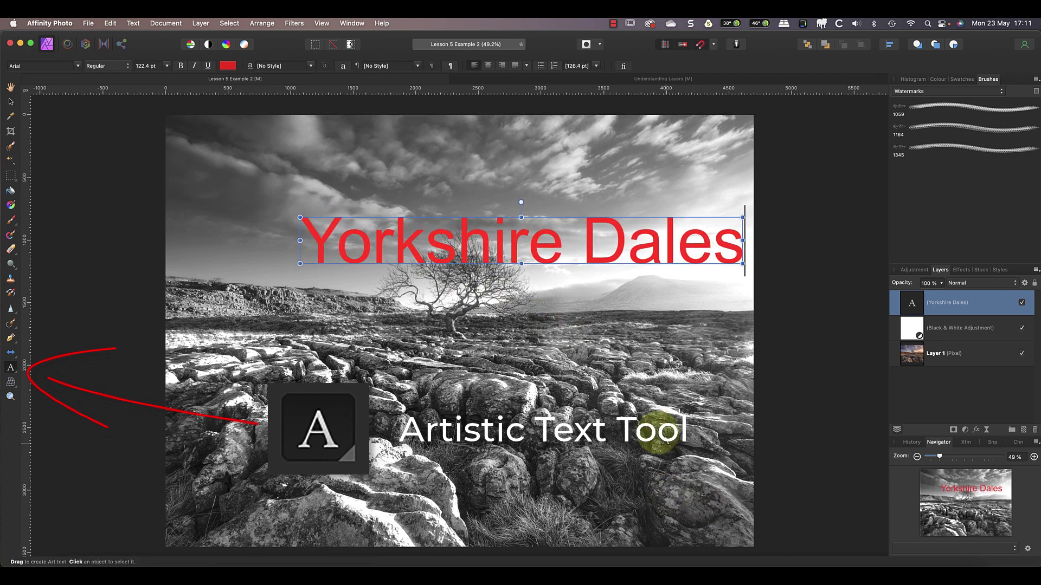
click(10, 101)
drag(416, 245, 351, 196)
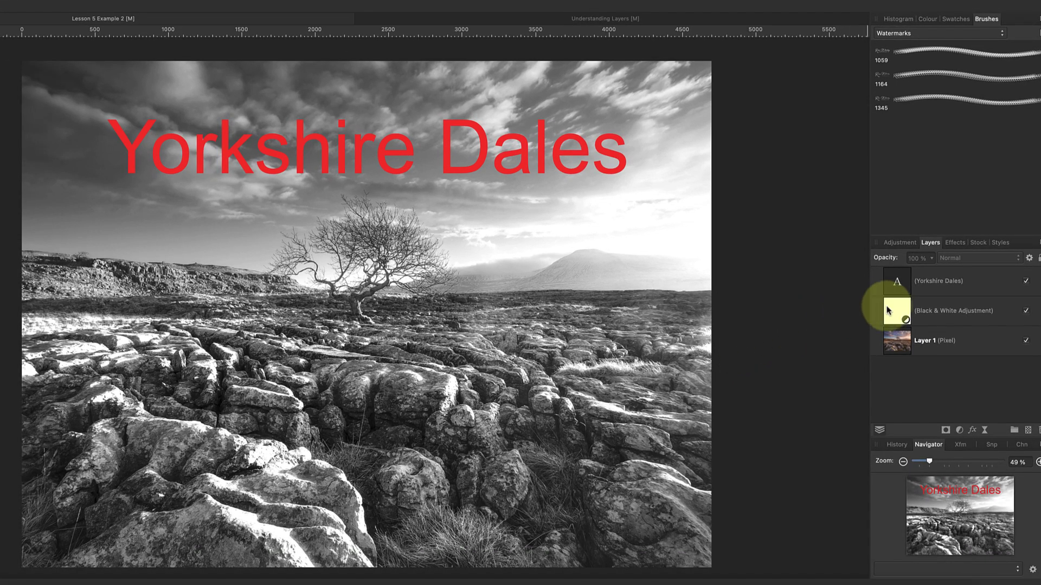
- Move the Black & White adjustment above Yorkshire Dales, hide both, and select Black & White
drag(888, 310, 895, 274)
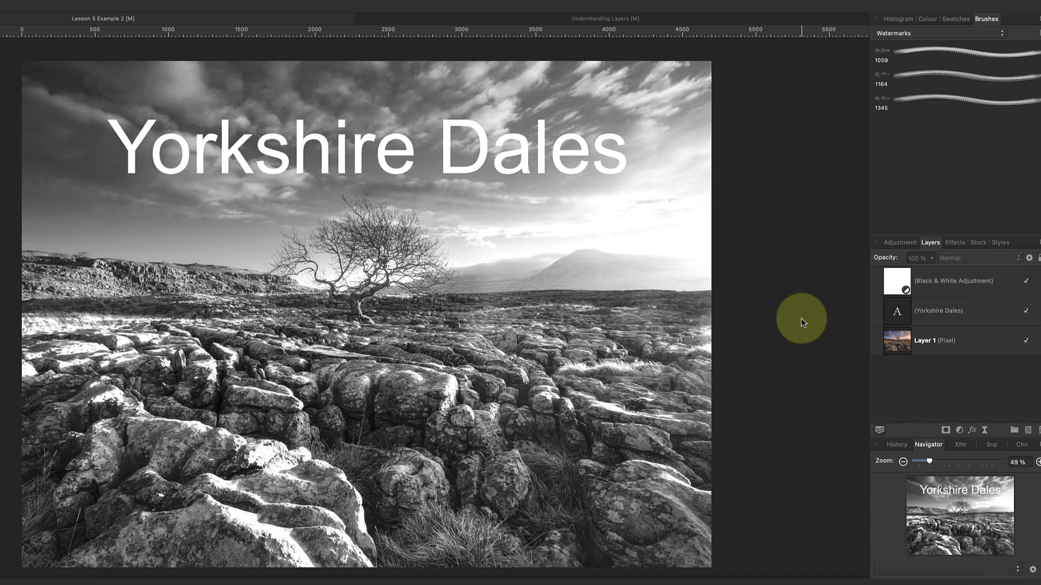
click(1025, 280)
click(1026, 313)
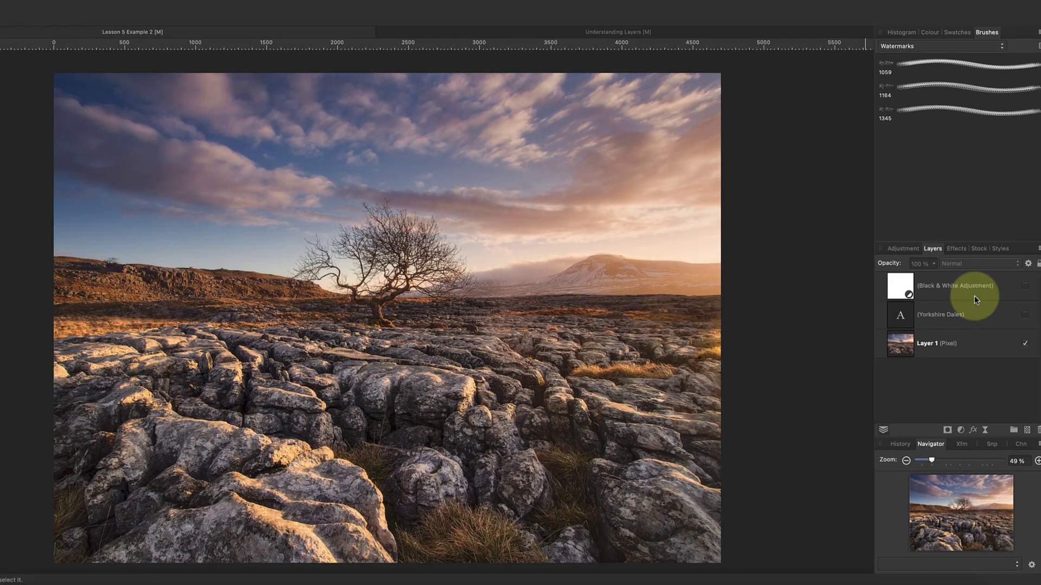
click(976, 281)
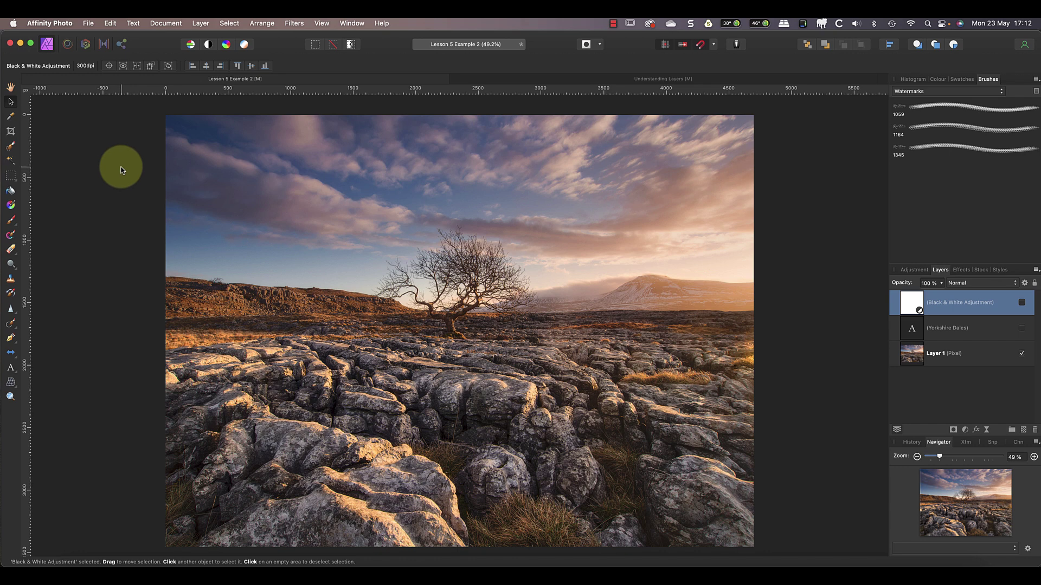
- Add an empty Pixel layer on top and set the Inpainting Brush to sample Current Layer & Below
click(200, 24)
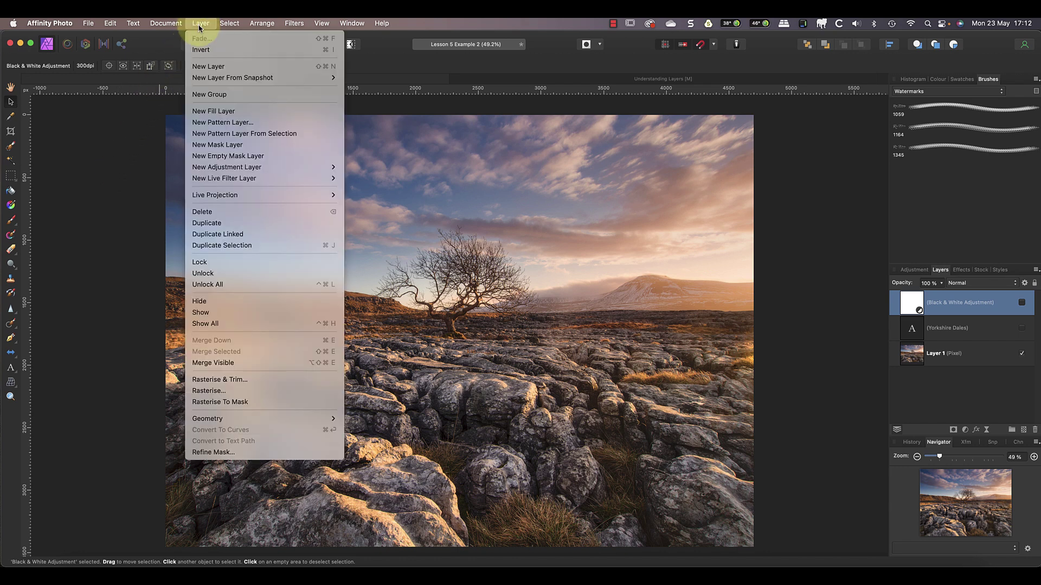
click(209, 67)
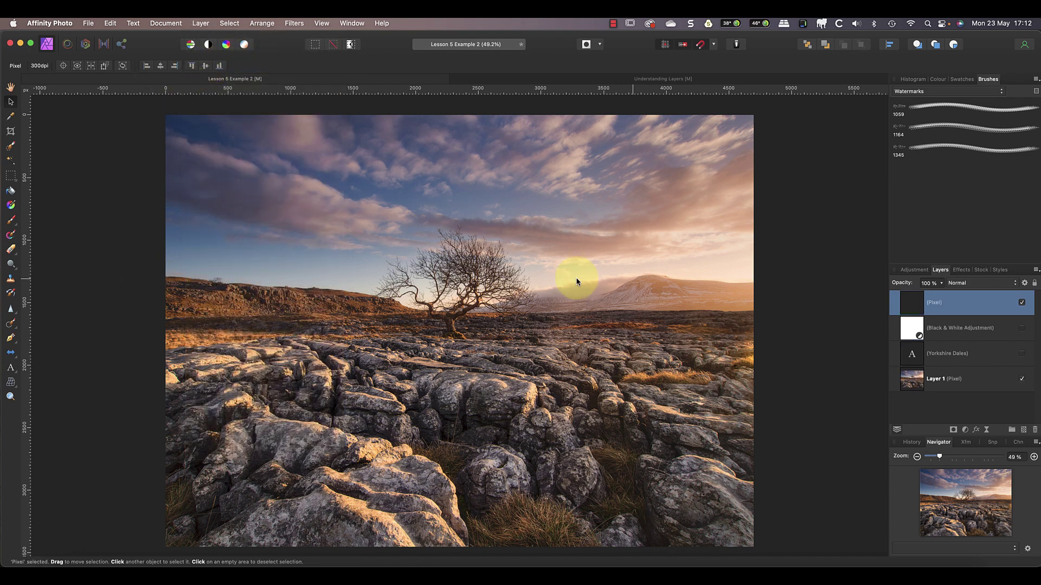
click(10, 324)
key(super+1)
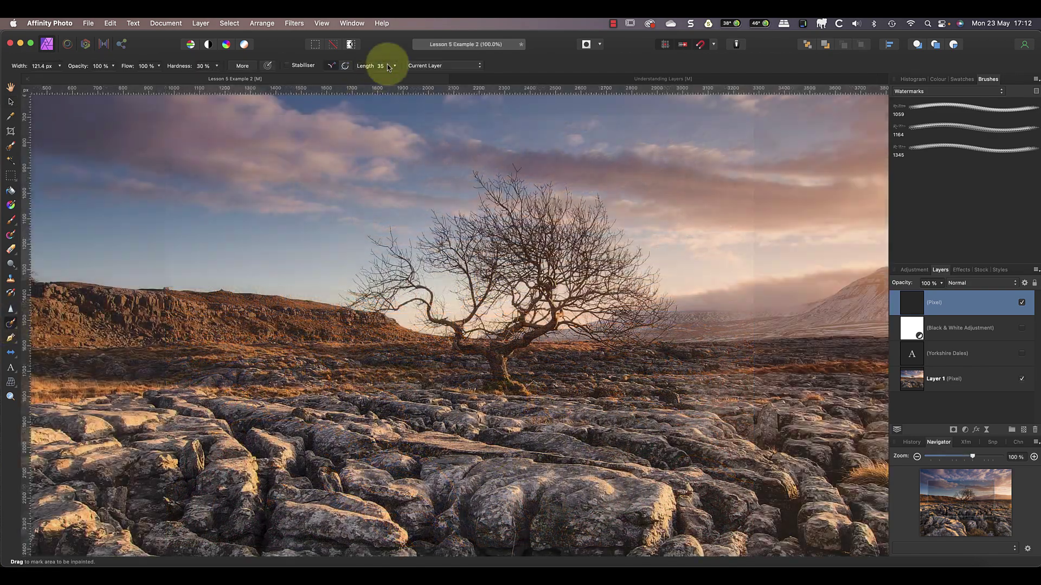
click(465, 66)
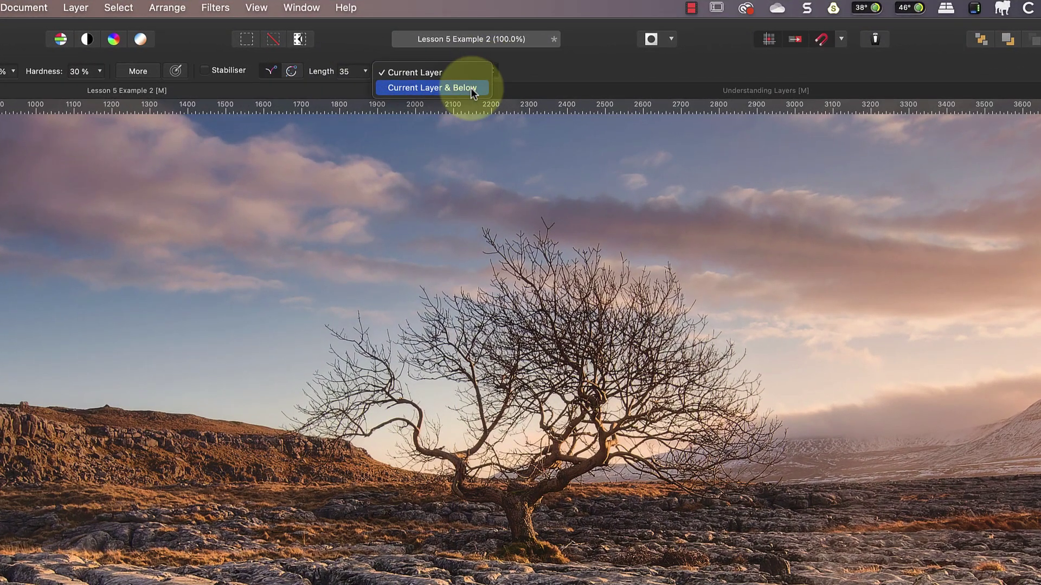
click(471, 88)
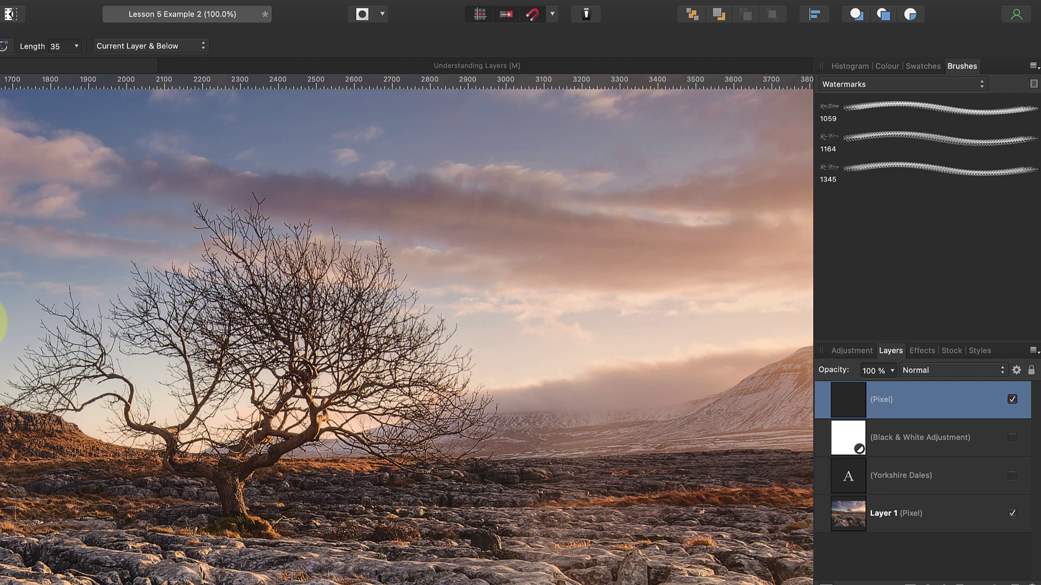
- Inpaint over the tree's far-left branches on the empty Pixel layer to reveal clear sky
click(31, 301)
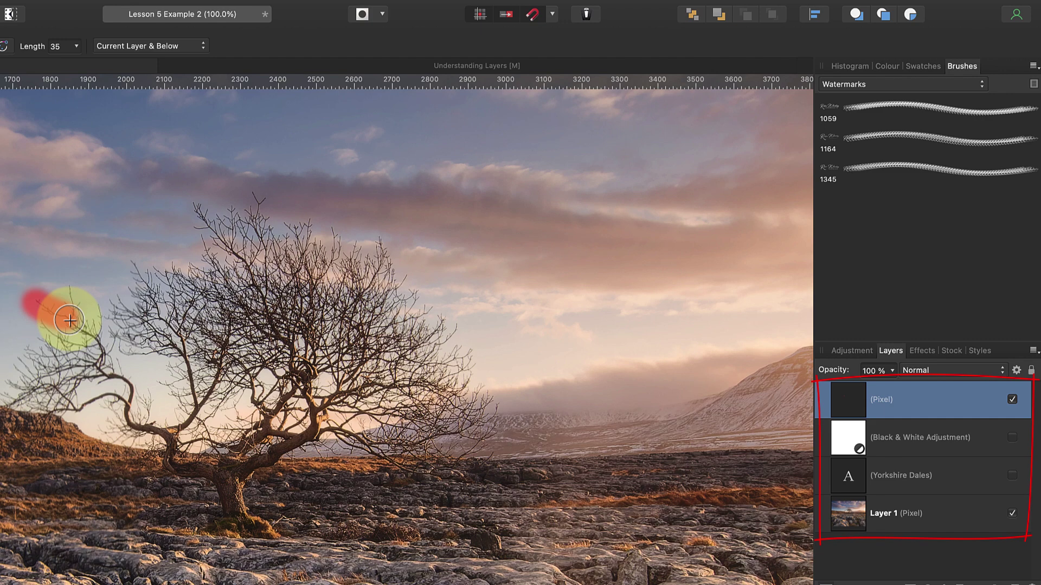
mouse_move(69, 320)
mouse_down()
mouse_move(74, 295)
mouse_move(92, 349)
mouse_move(59, 337)
mouse_move(54, 347)
mouse_move(74, 370)
mouse_up()
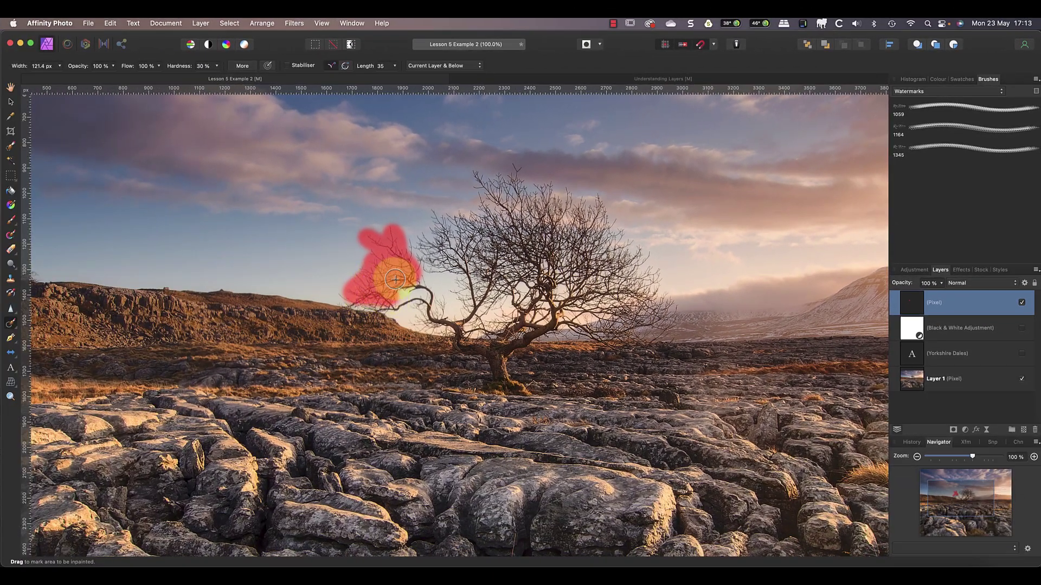
mouse_move(395, 279)
mouse_down()
mouse_move(425, 285)
mouse_move(431, 303)
mouse_move(340, 293)
mouse_up()
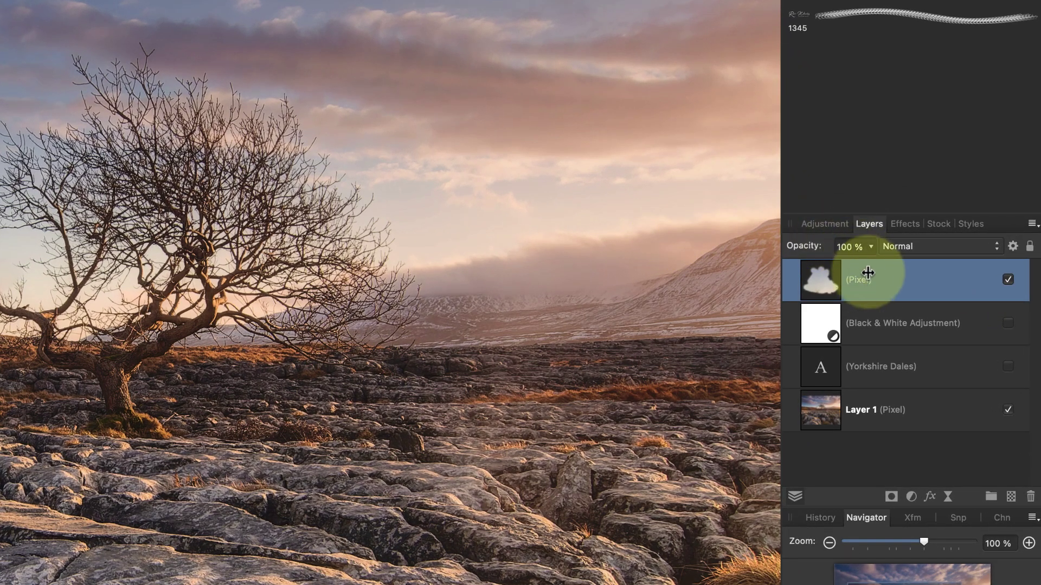
- Rename the inpainted Pixel layer 'Repair', then delete it
double_click(857, 283)
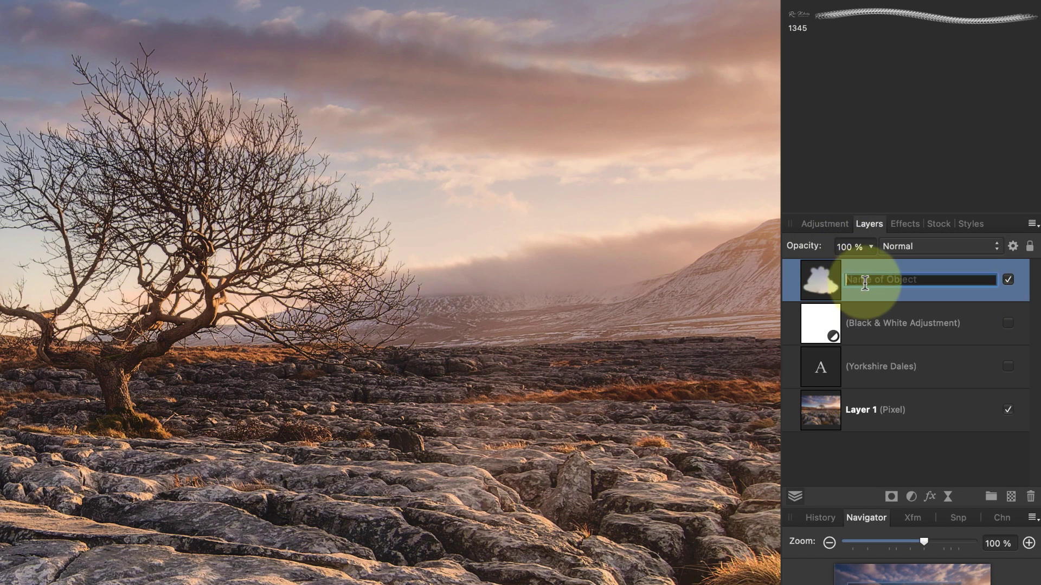
text(Repa)
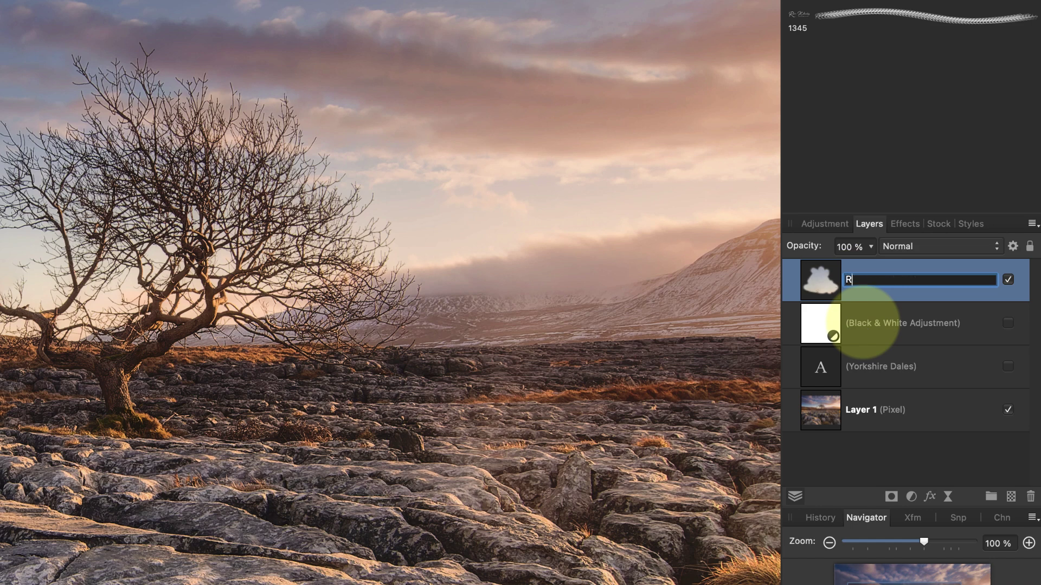
text(ir)
key(Return)
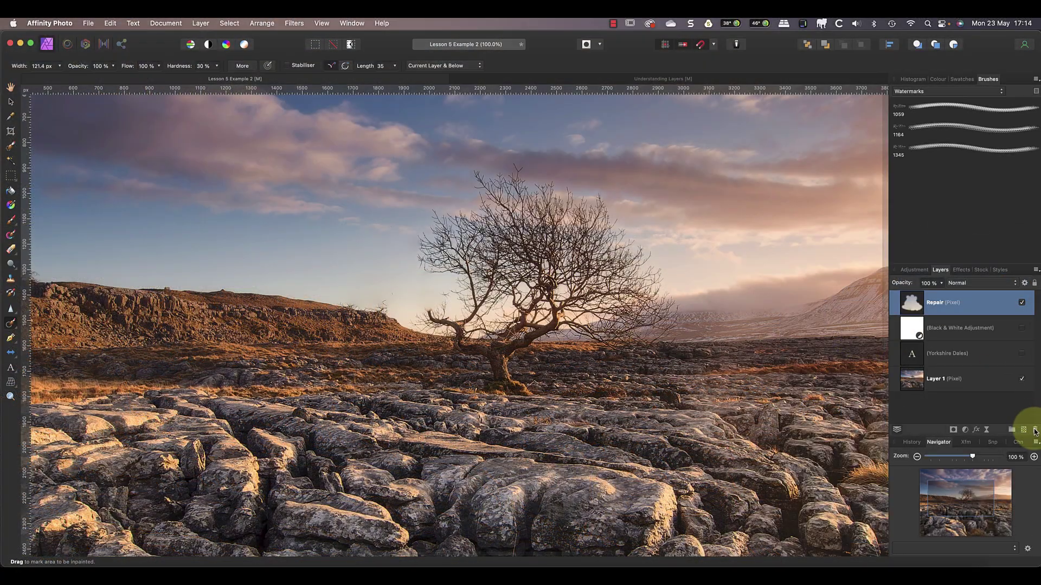
click(1034, 430)
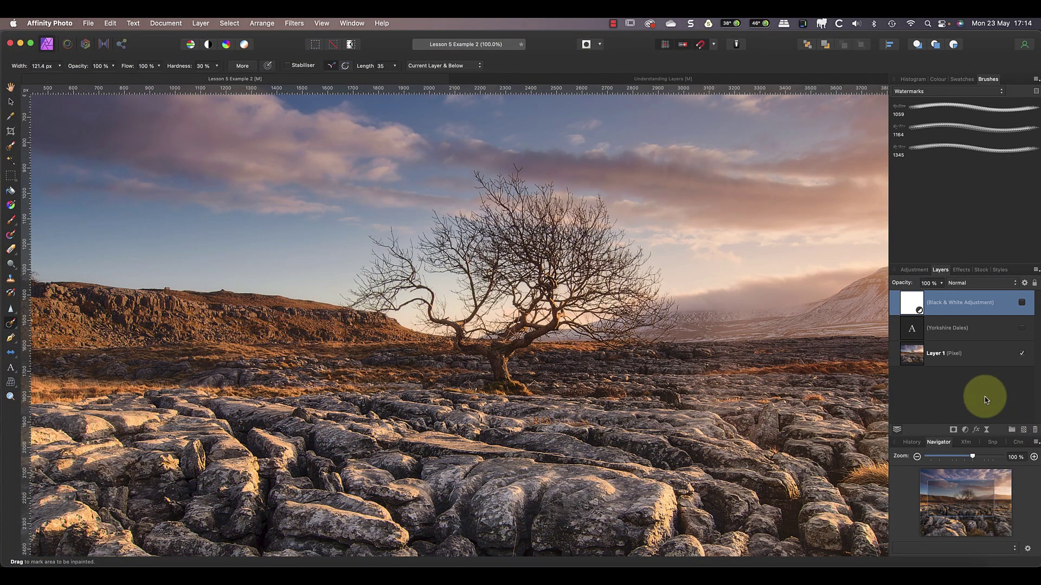
- Undo the deletion, toggle Repair's visibility to compare, then select Black & White and Yorkshire Dales
key(super+z)
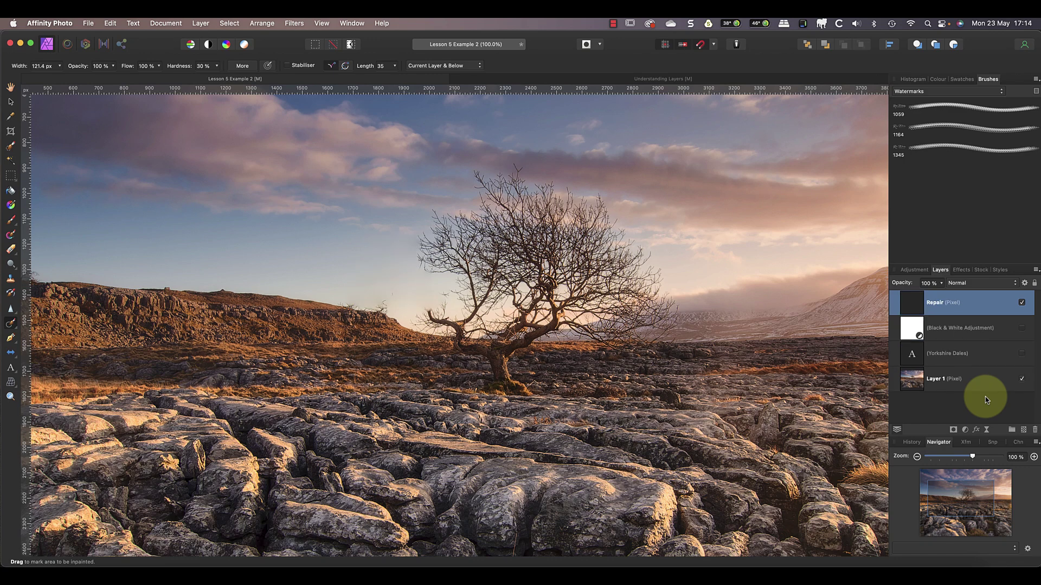
click(1022, 303)
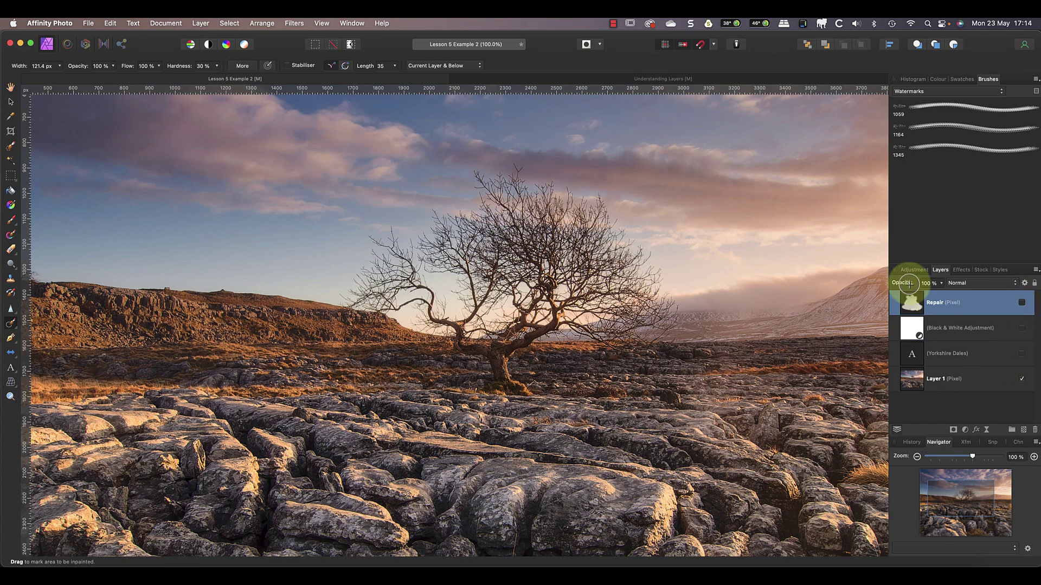
click(1022, 303)
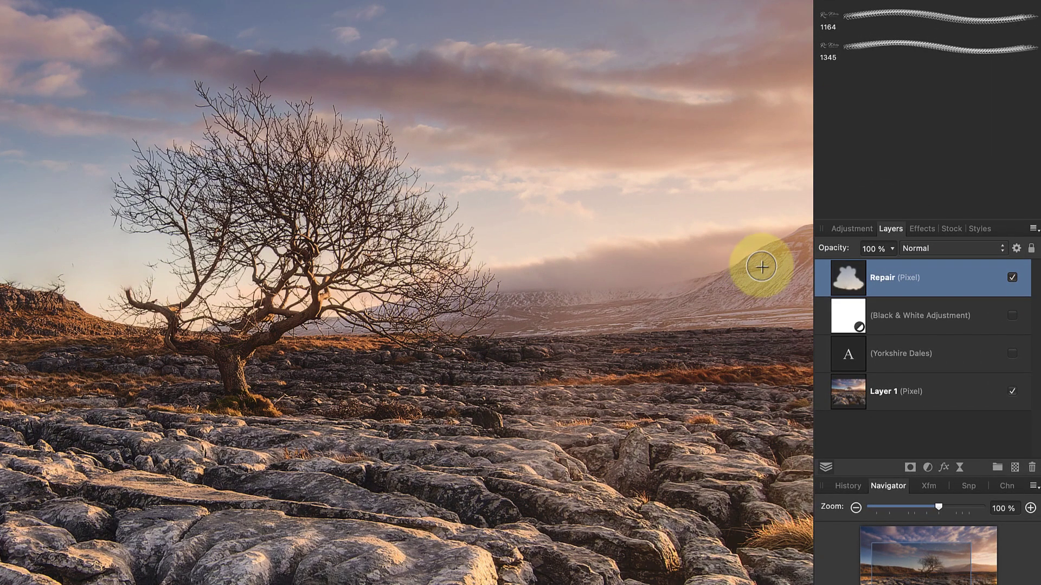
click(897, 324)
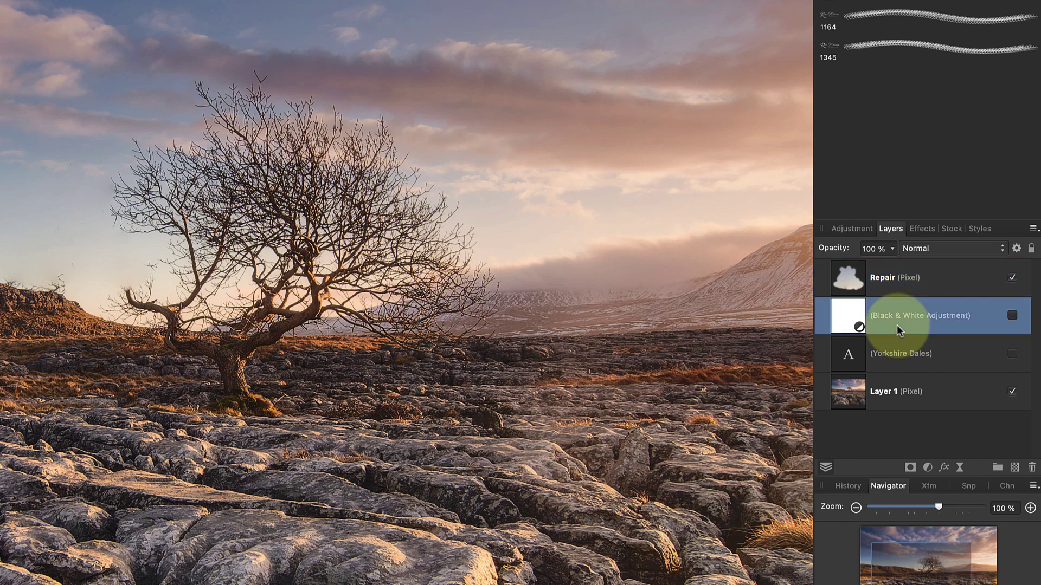
shift+click(947, 360)
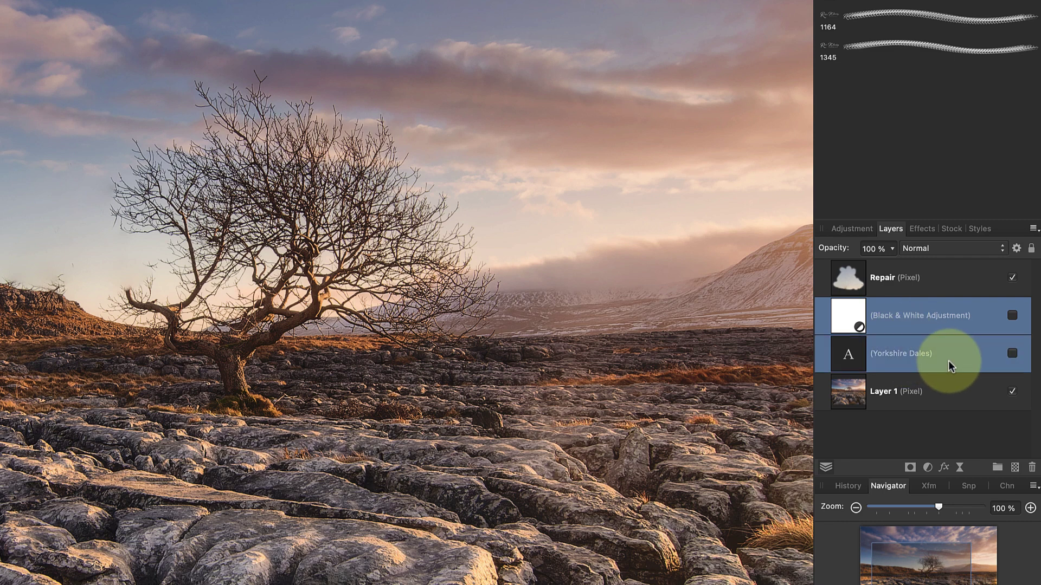
- Group the Black & White adjustment with the Yorkshire Dales text and name the group 'Adjustments'
click(997, 466)
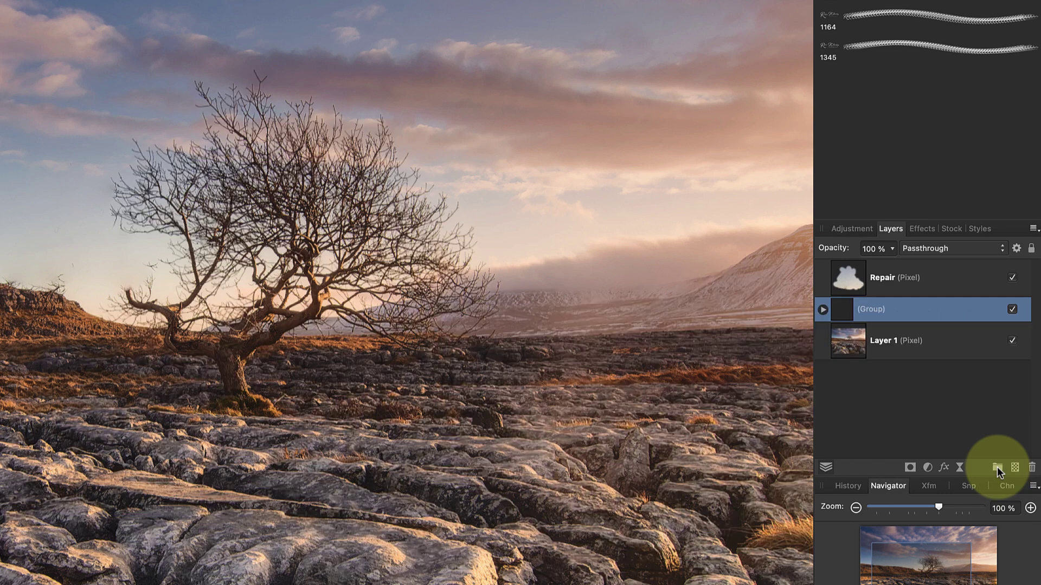
click(822, 310)
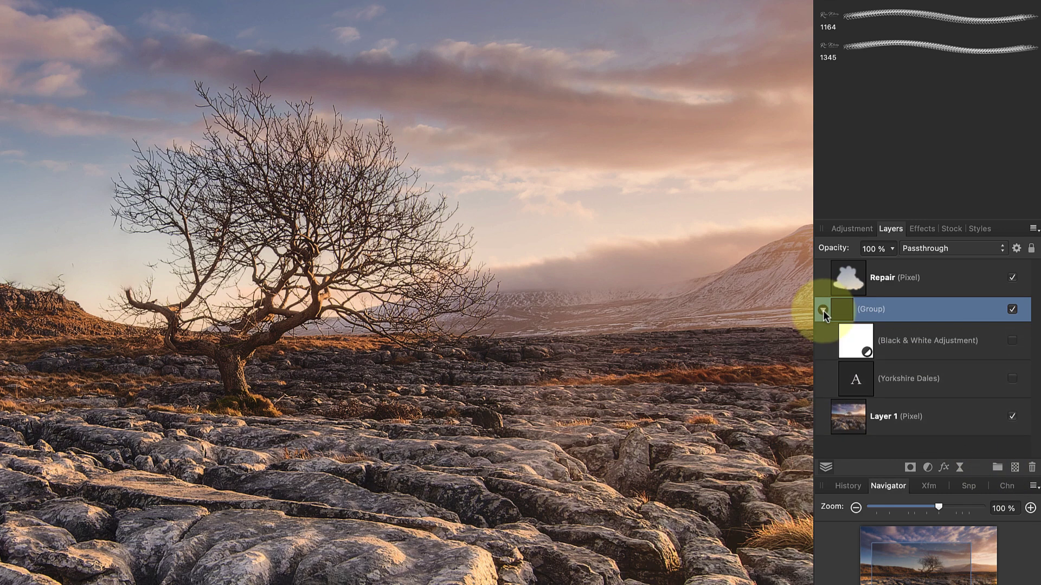
double_click(879, 313)
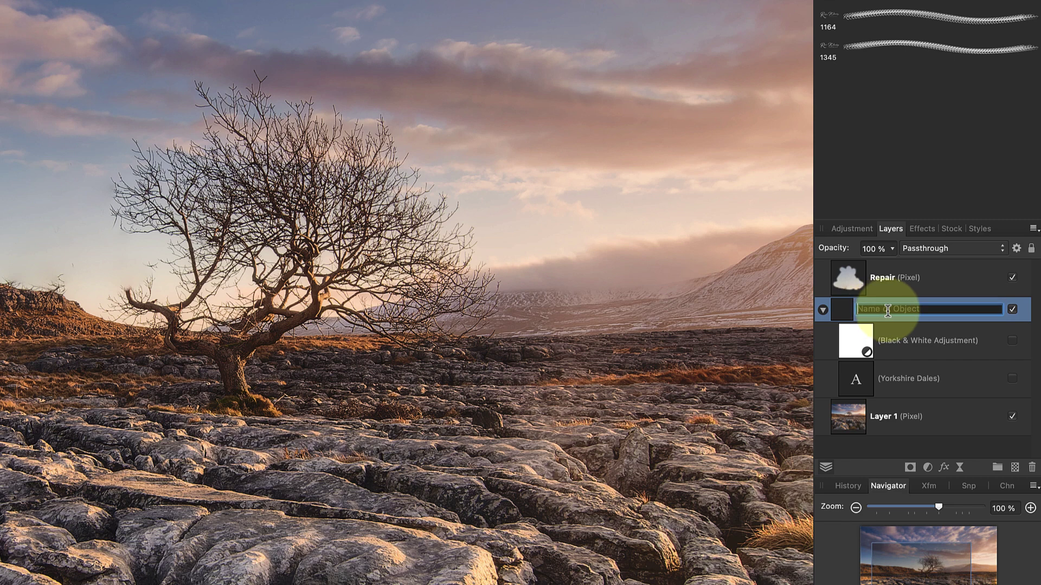
text(Adjustments)
key(Return)
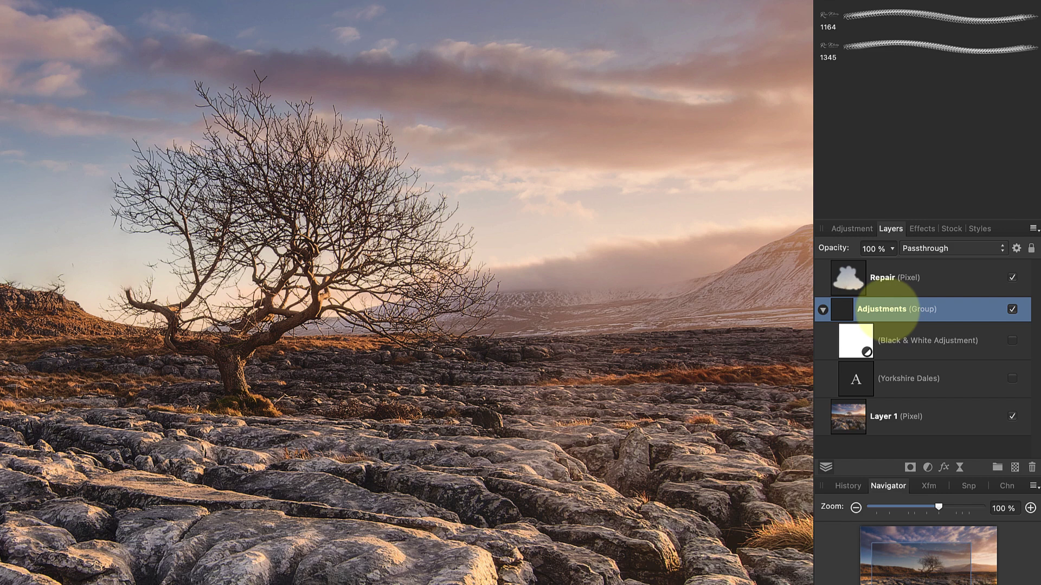
- Move Black & White and Yorkshire Dales out above the Adjustments group, then delete the empty group
click(864, 339)
shift+click(857, 377)
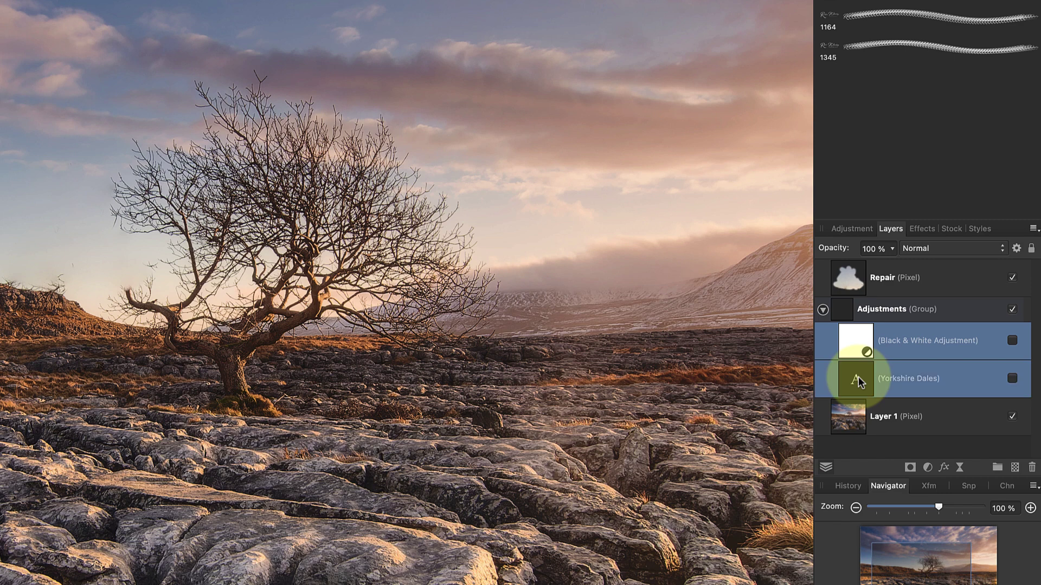
drag(842, 349, 868, 299)
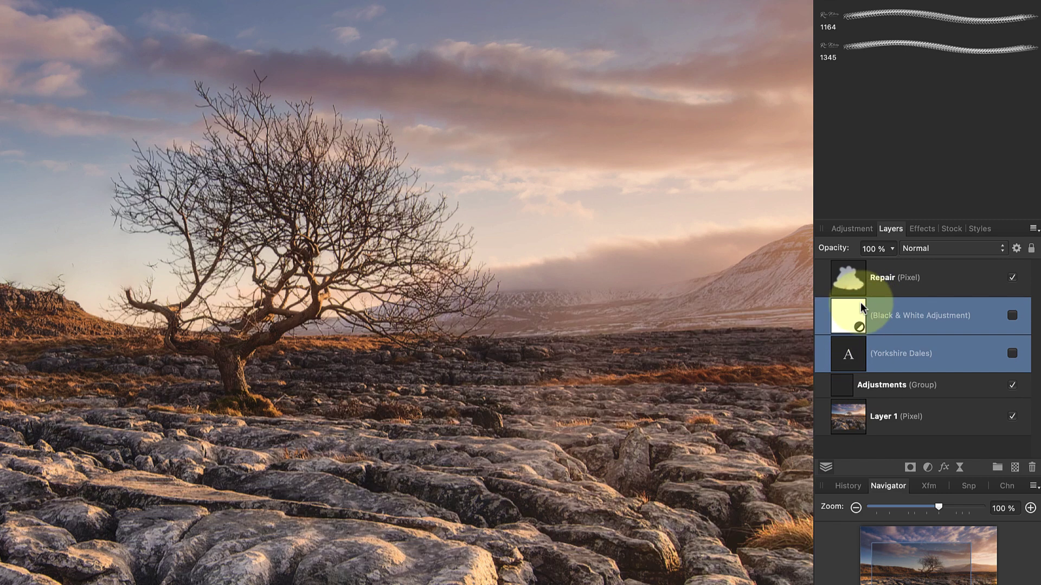
click(853, 385)
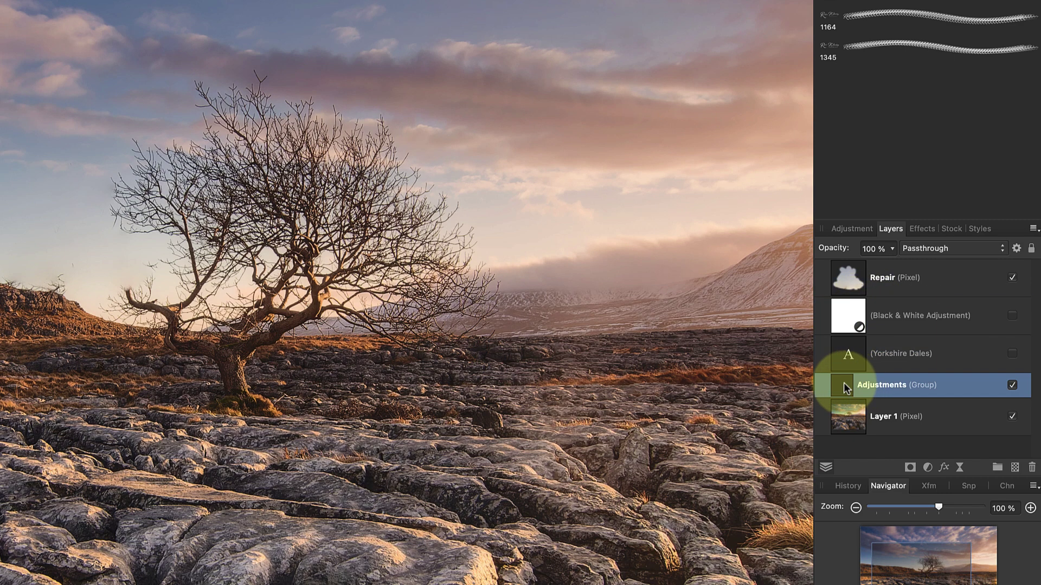
click(1031, 468)
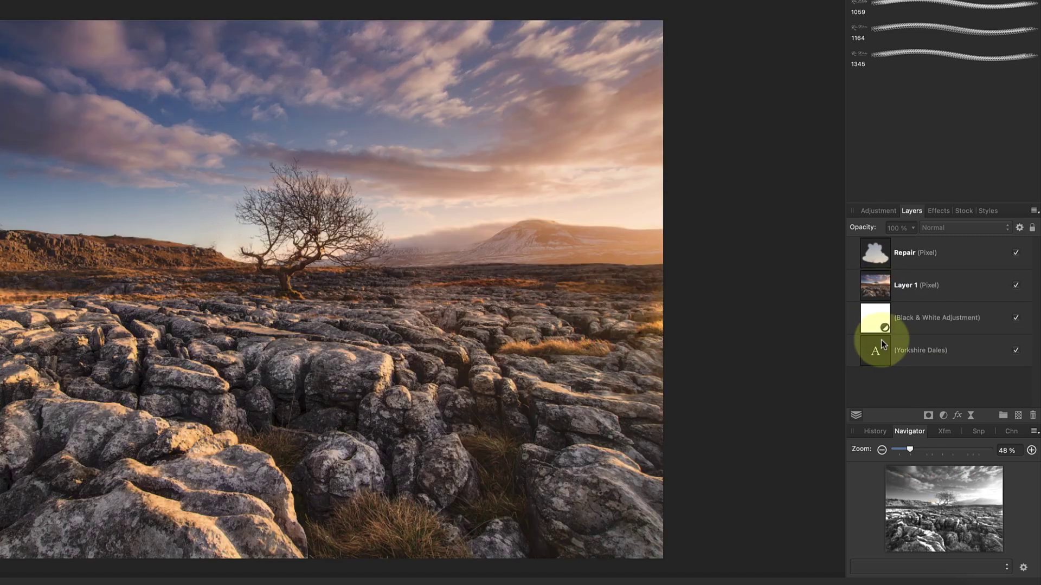
- Toggle Layer 1's visibility off and back on to check the layers above it
click(1016, 285)
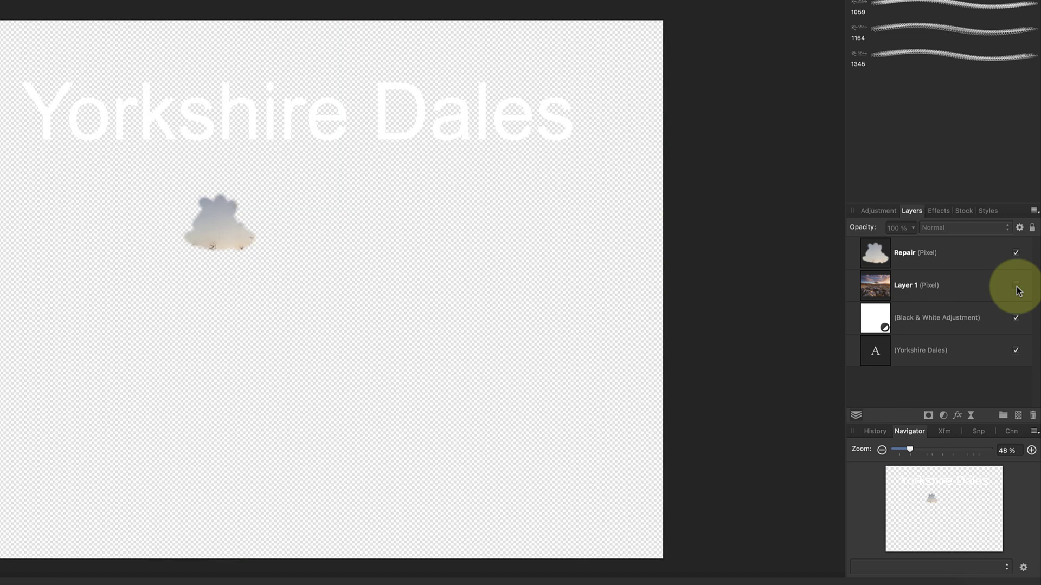
click(1016, 285)
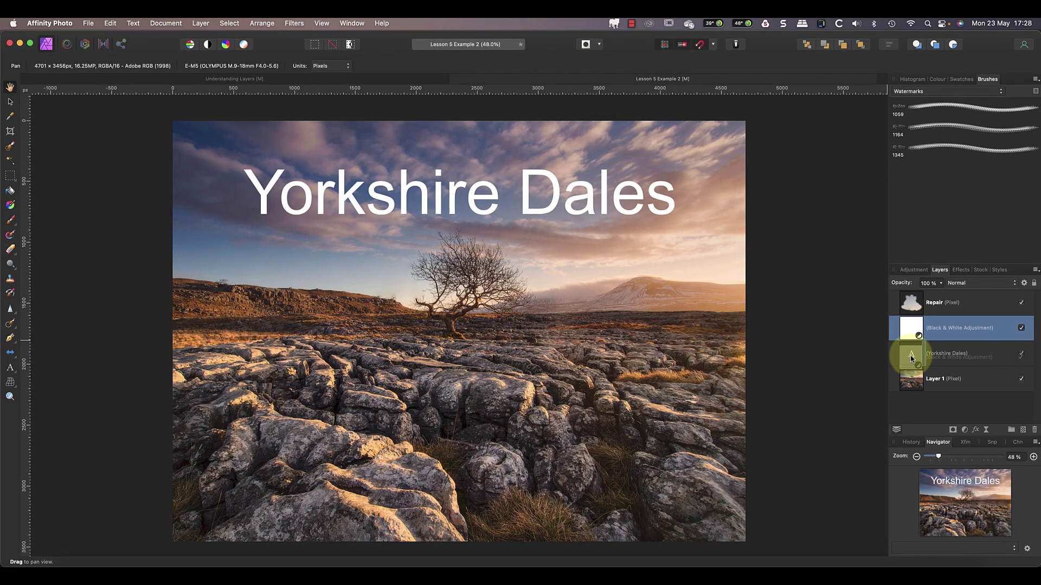
- Reposition the Black & White adjustment above the title text and group the two layers
drag(911, 358, 911, 355)
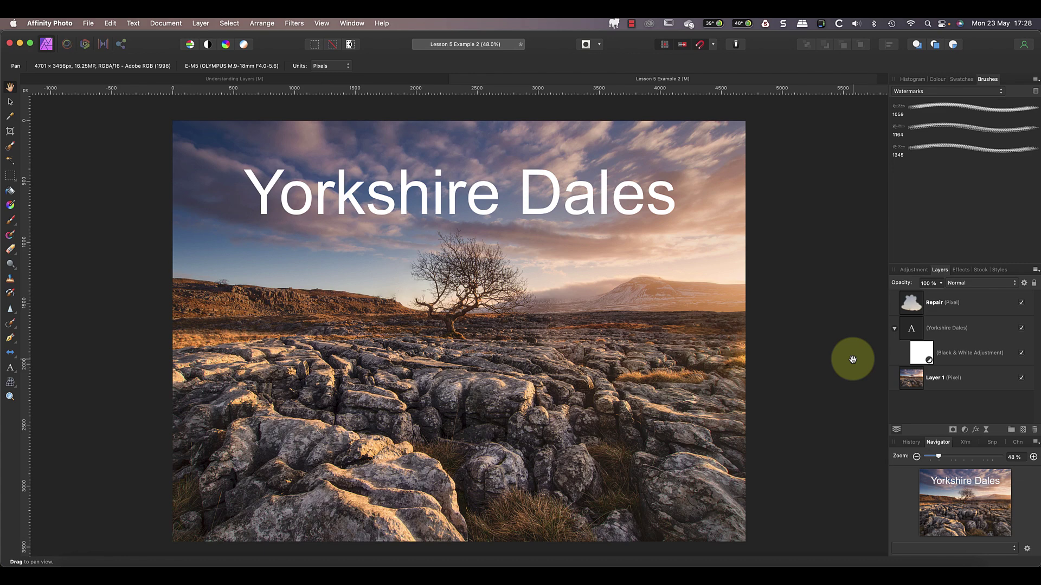
drag(912, 353, 910, 317)
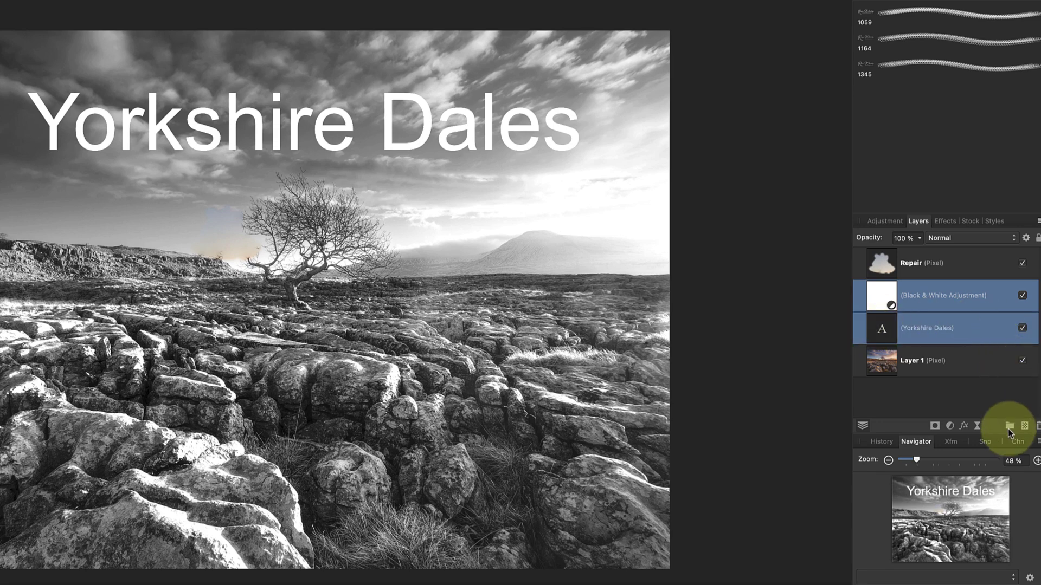
click(1009, 426)
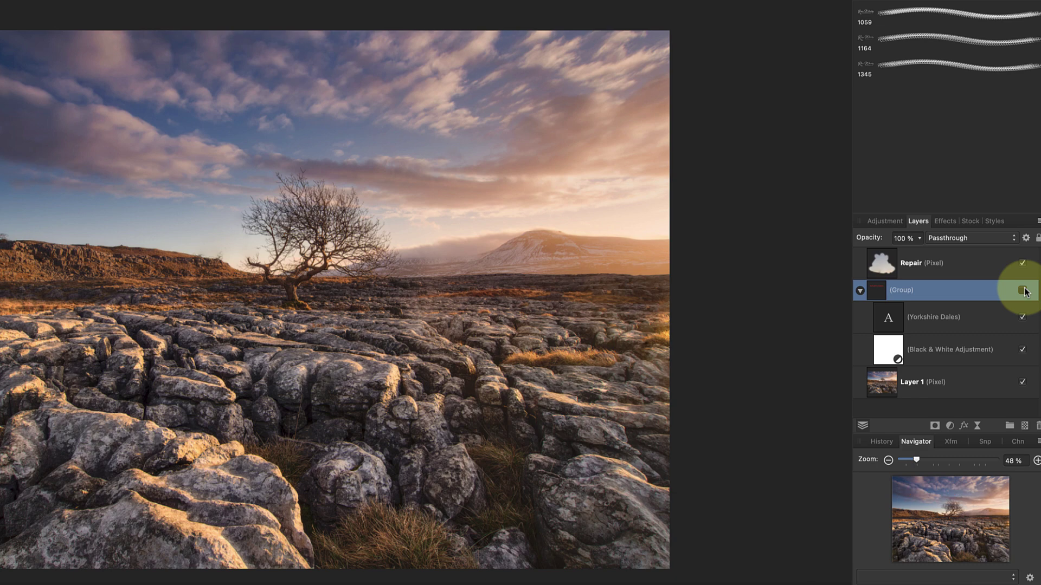
click(1022, 291)
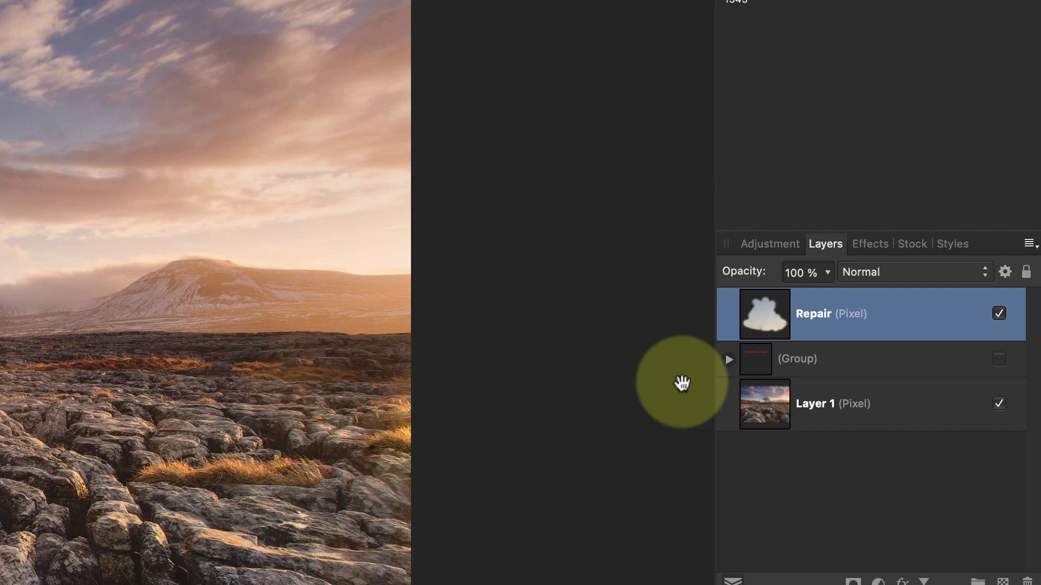
click(828, 272)
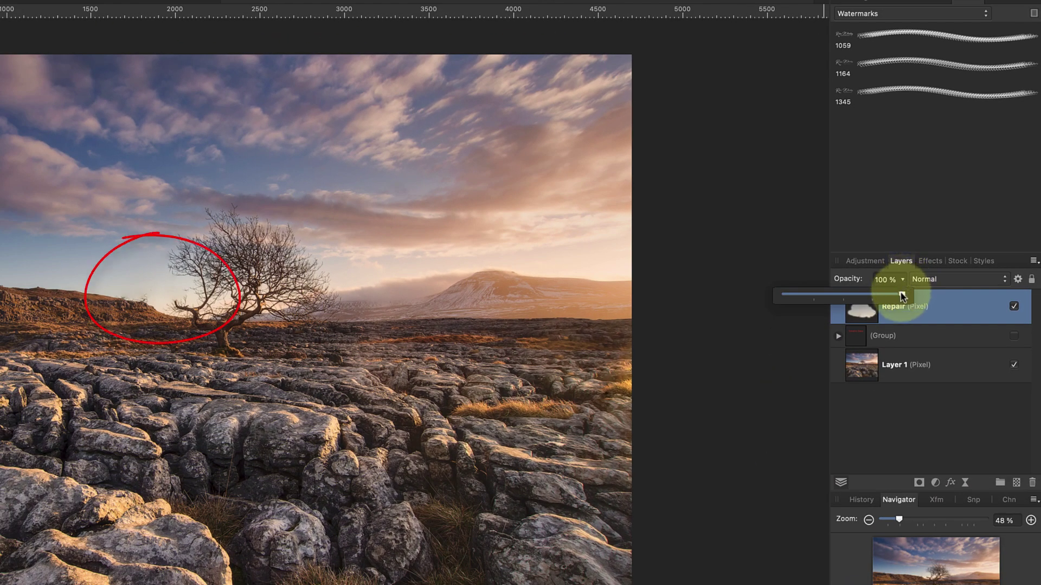
mouse_move(902, 293)
mouse_down()
mouse_move(779, 296)
mouse_move(754, 327)
mouse_up()
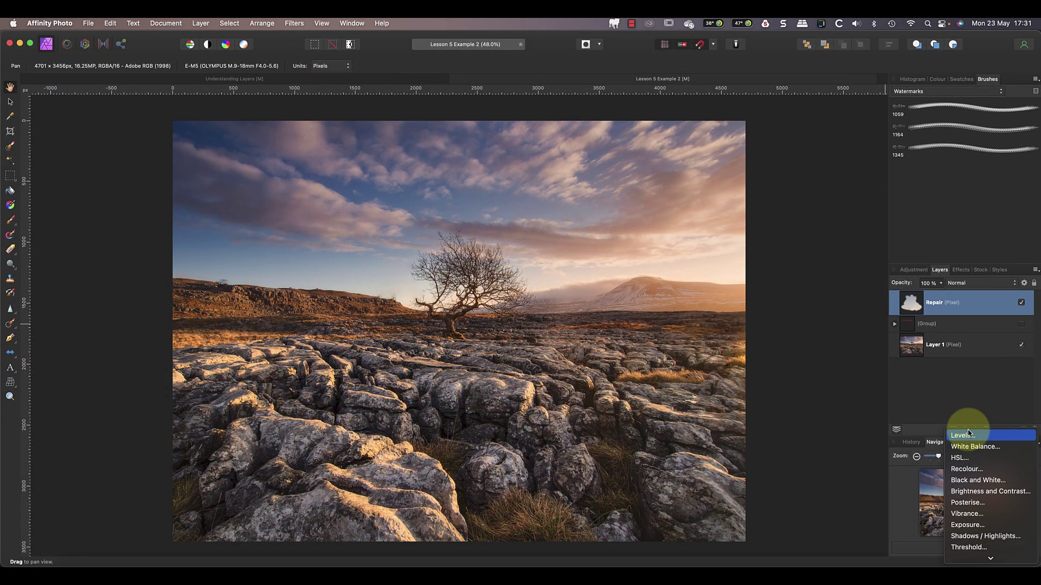
- Add a Curves adjustment with a lowered shadow point and raised highlight point
scroll(969, 432, down, 3)
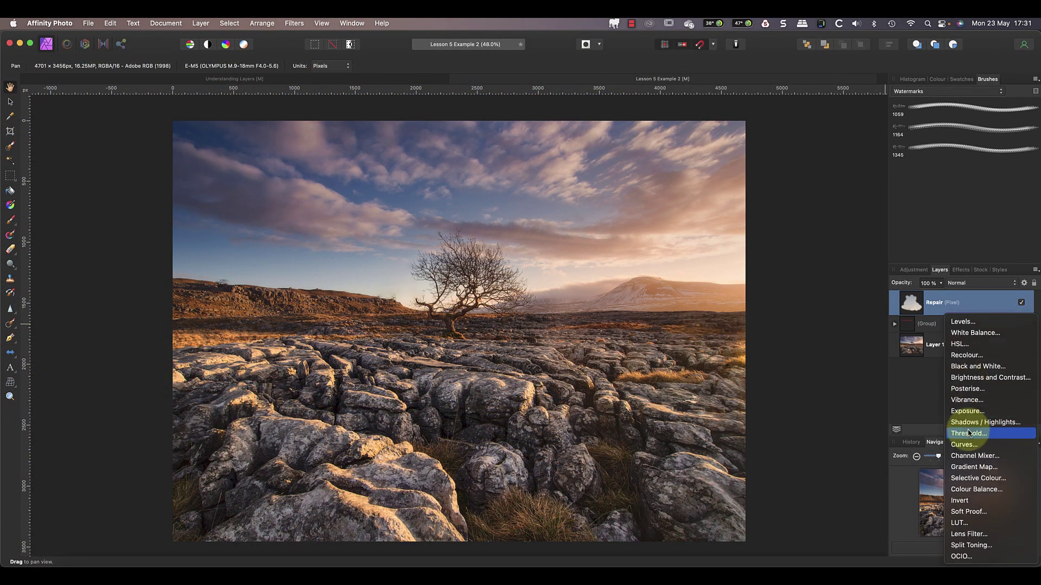
click(963, 446)
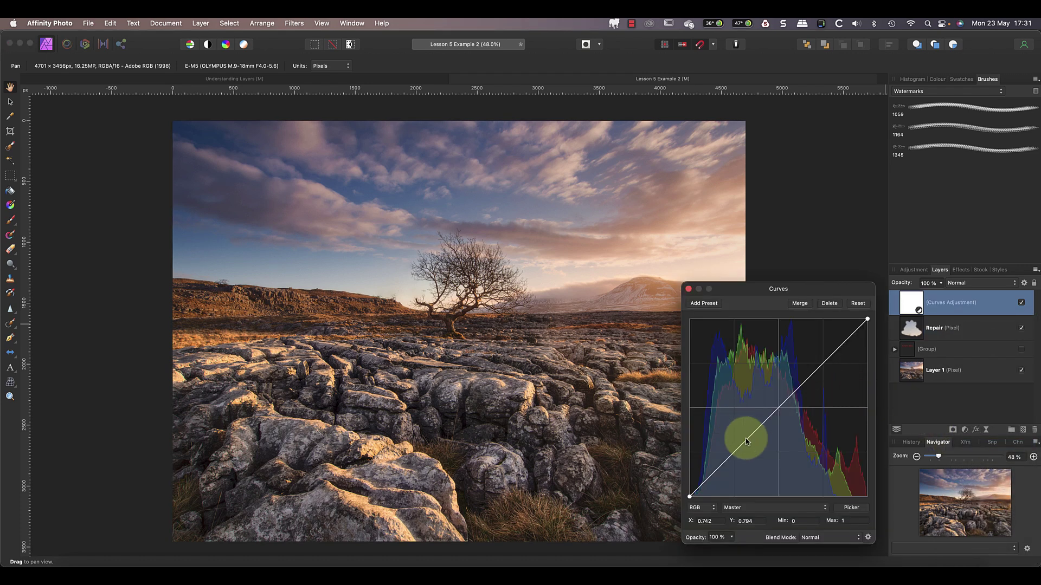
drag(748, 438, 749, 446)
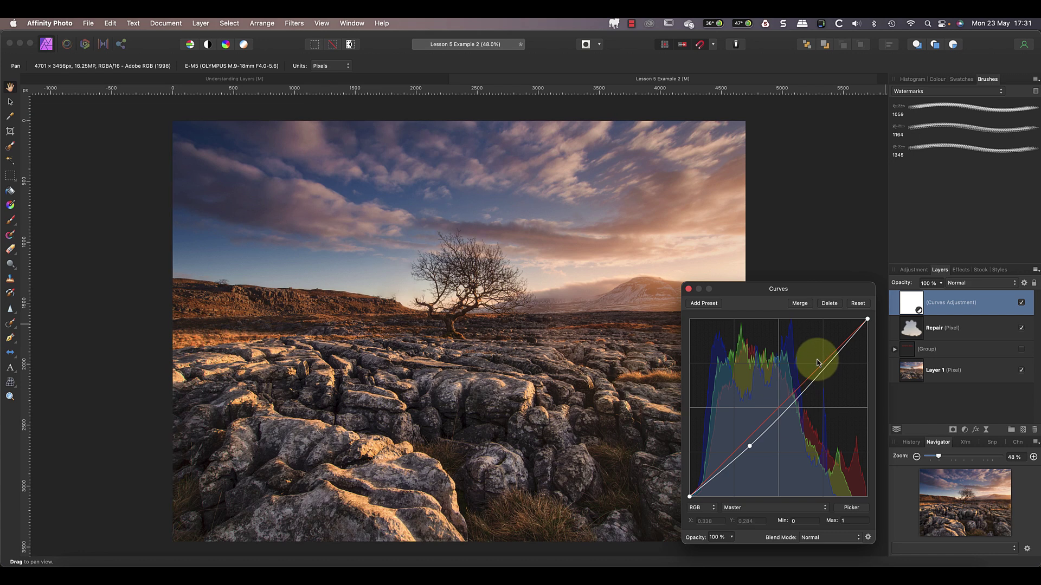
drag(819, 371, 818, 362)
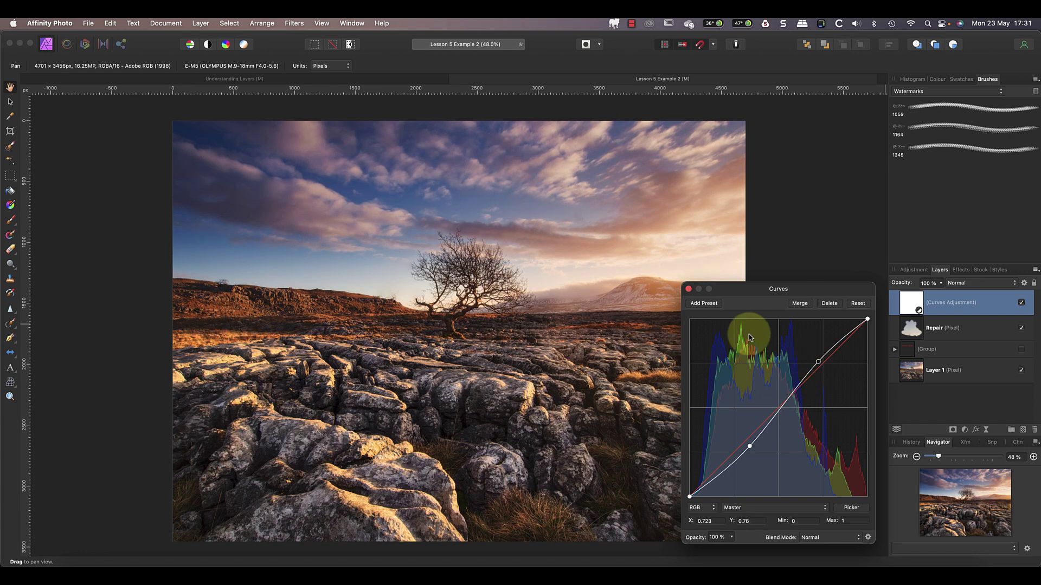
click(688, 289)
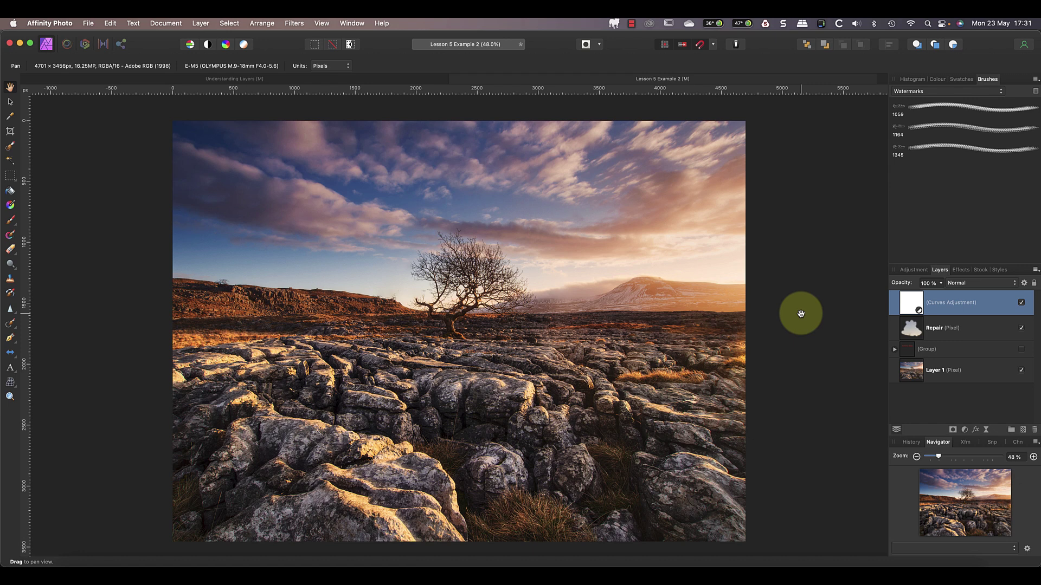
- Fine-tune the Curves S-curve, easing the shadow point up and nudging the highlight higher
double_click(910, 300)
drag(753, 443, 751, 441)
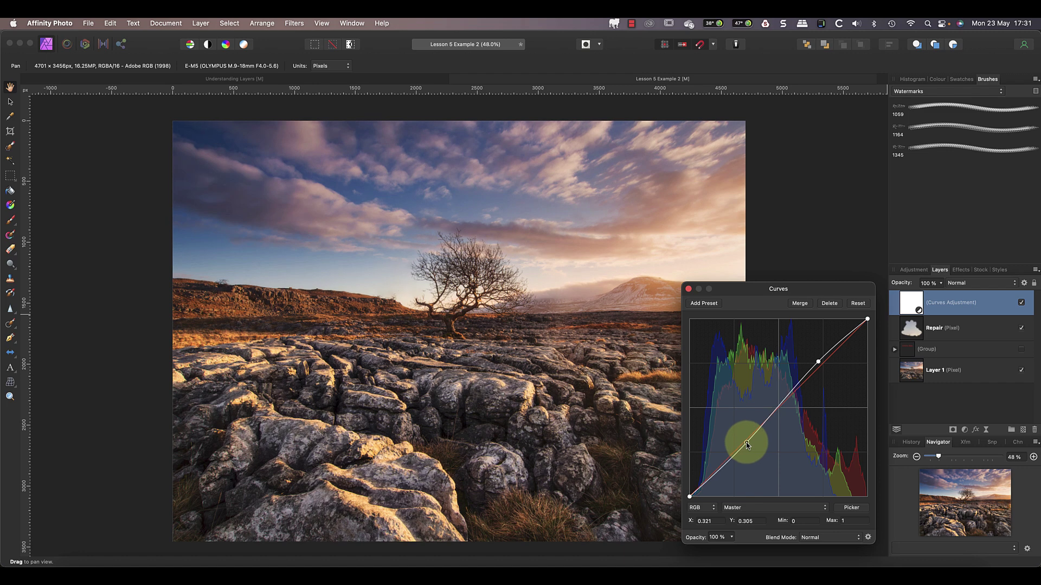
drag(818, 361, 825, 357)
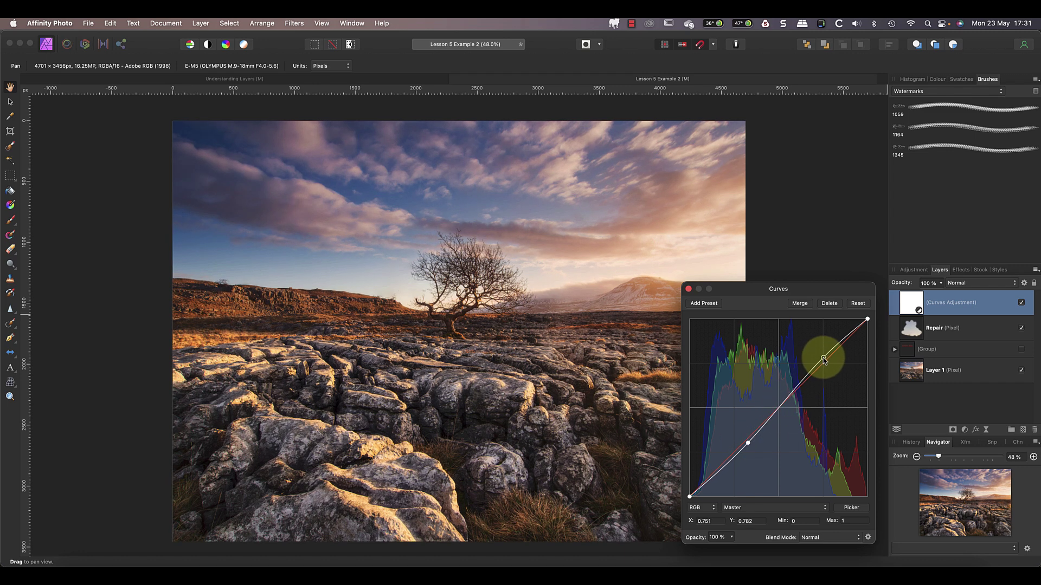
click(688, 289)
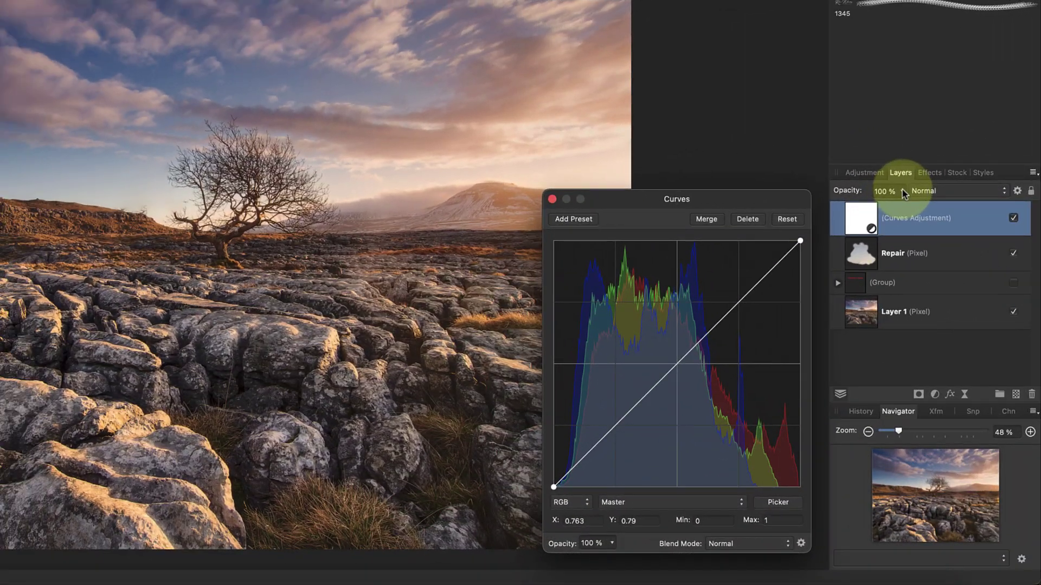
- Lower the Curves layer opacity, deepen its S-curve further, and readjust the opacity
click(941, 283)
drag(903, 195, 854, 211)
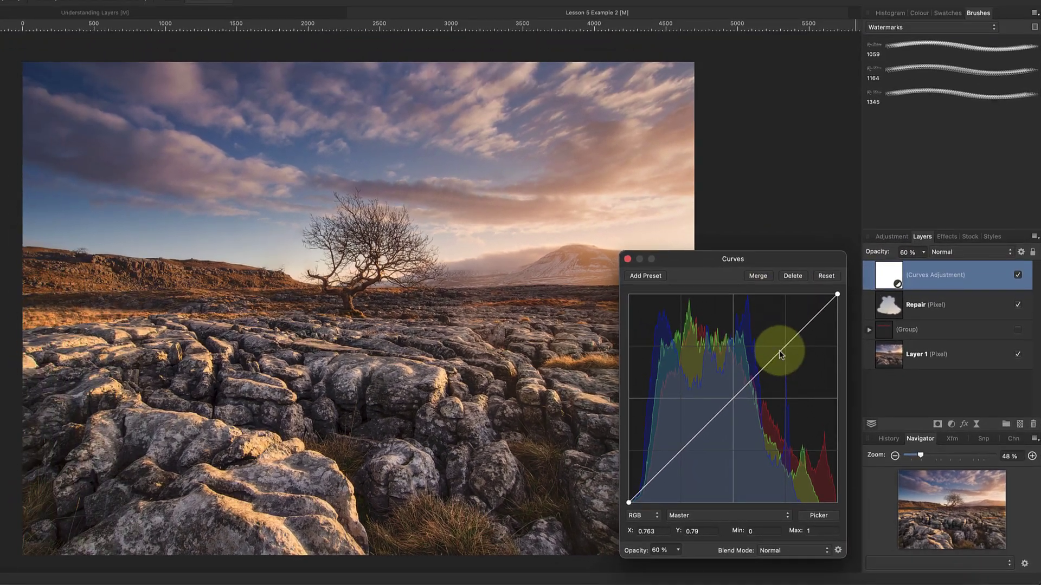
drag(779, 354, 778, 340)
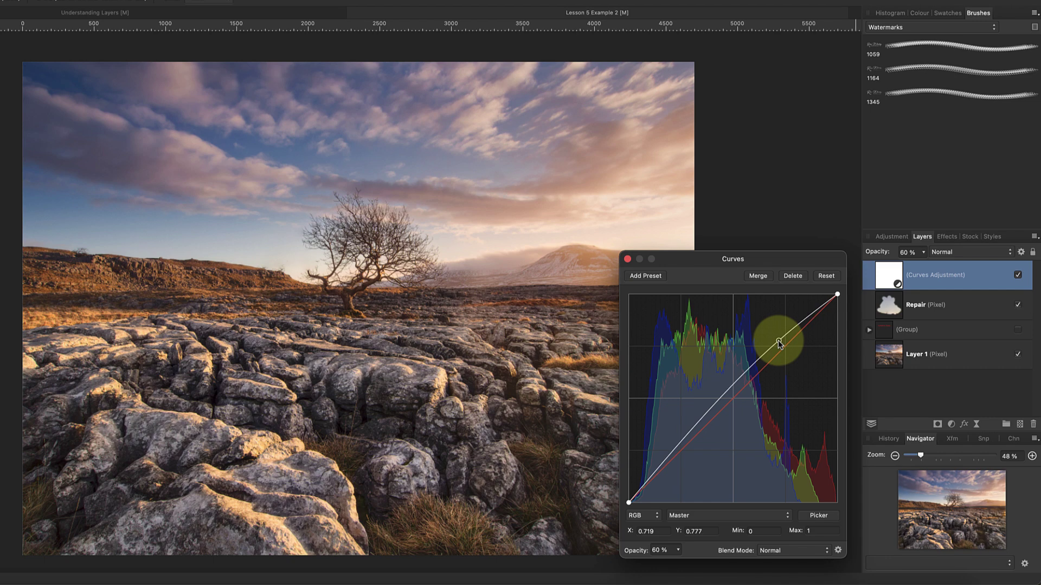
drag(711, 412, 712, 425)
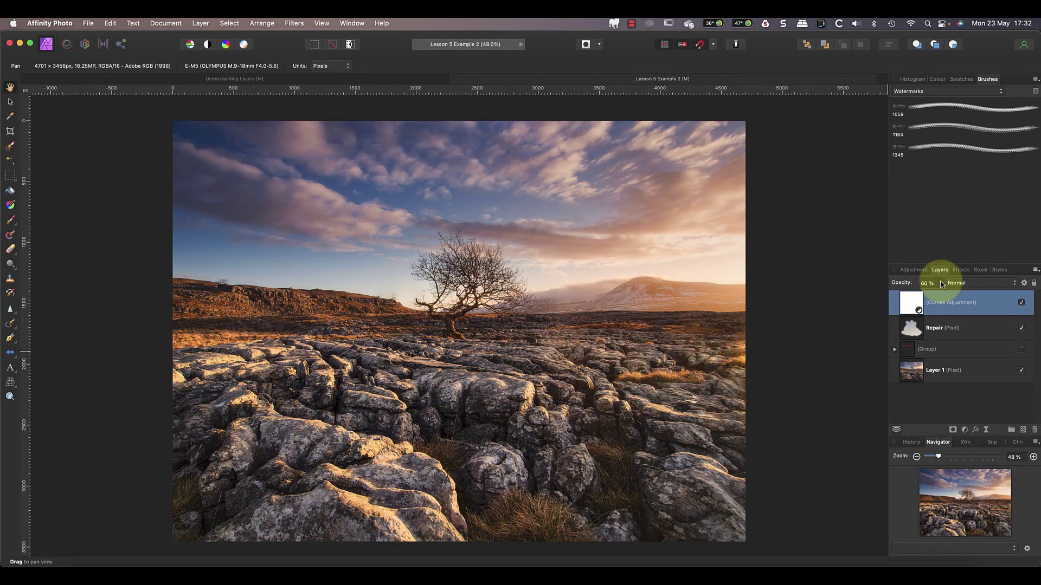
click(941, 284)
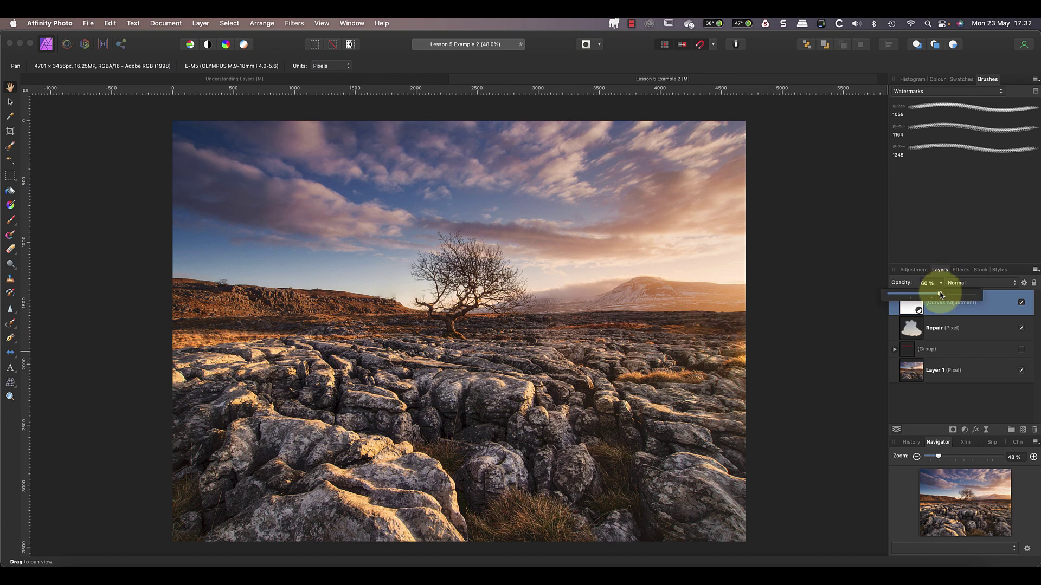
mouse_move(941, 294)
mouse_down()
mouse_move(906, 296)
mouse_move(986, 296)
mouse_move(932, 295)
mouse_up()
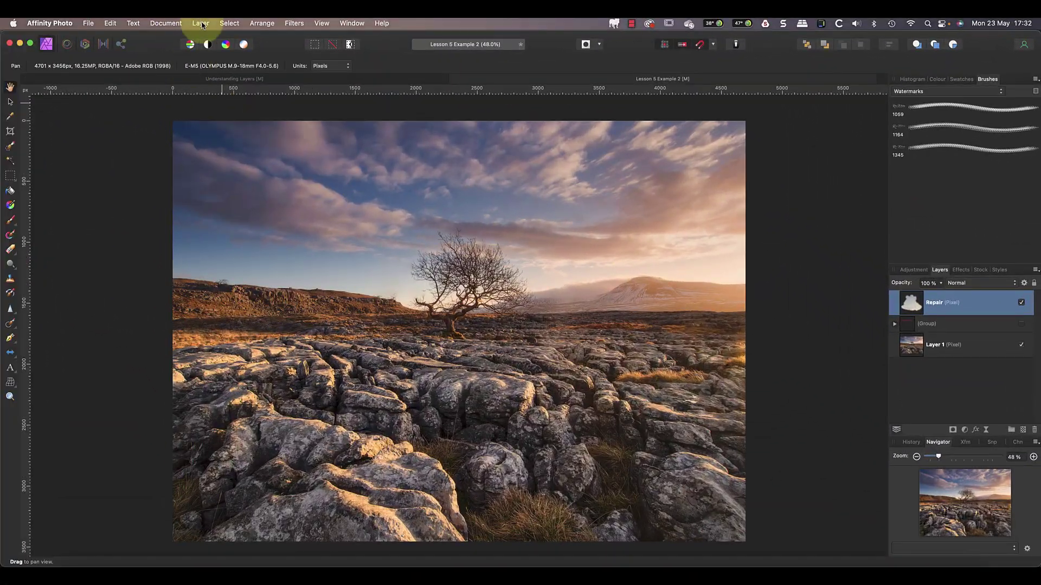
- Use Layer > Merge Visible to create a new merged pixel layer at the top of the stack
click(200, 23)
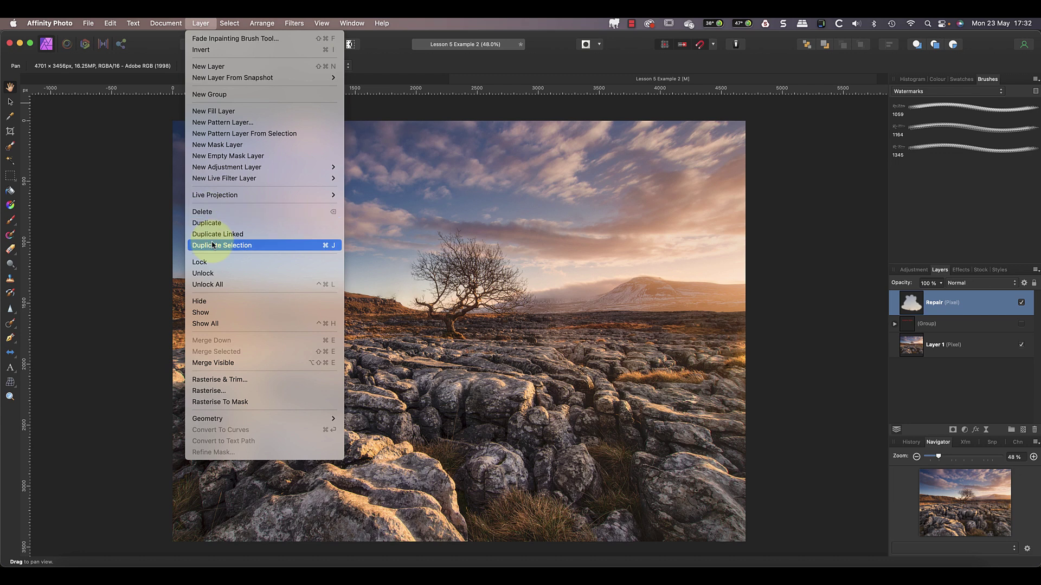
click(229, 368)
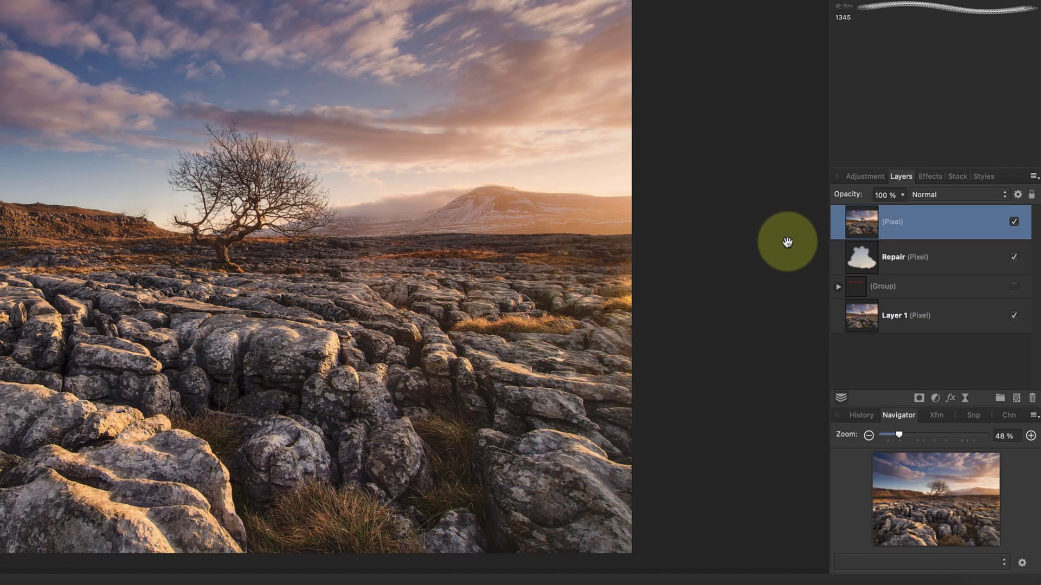
click(1005, 195)
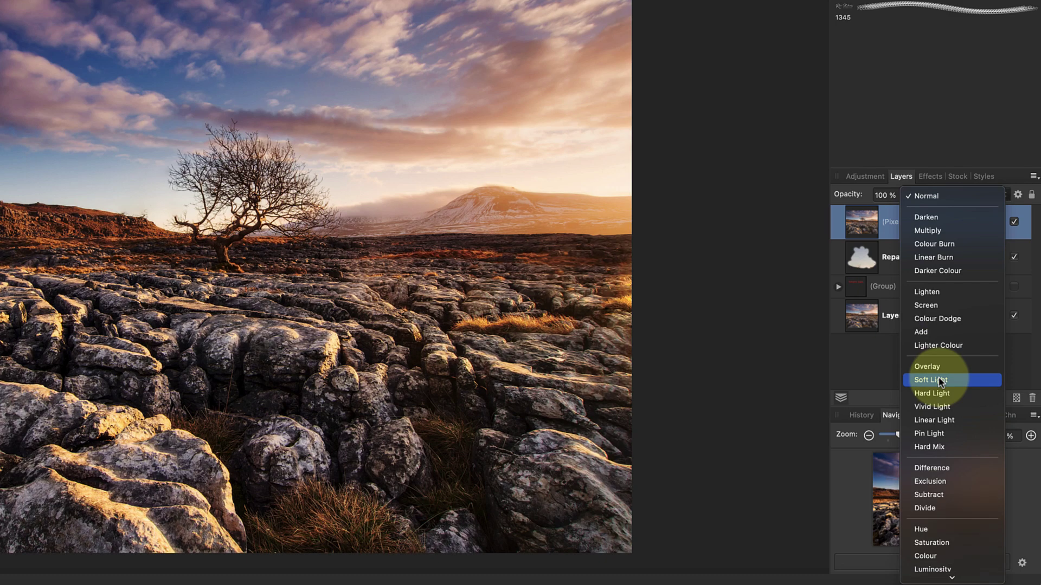
- Set the merged layer to Soft Light blend mode at 39% opacity
click(941, 383)
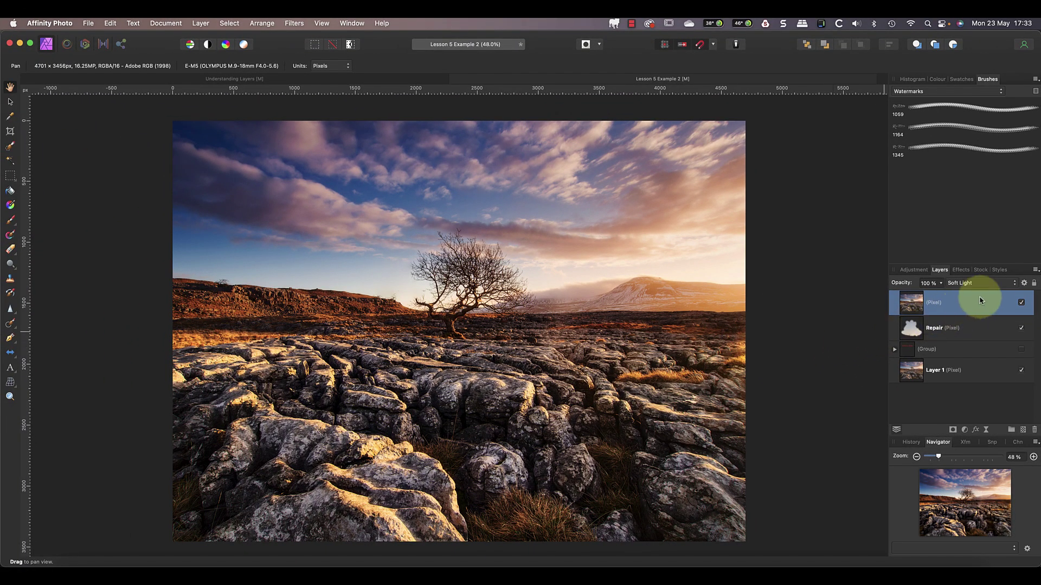
click(944, 285)
drag(936, 295, 878, 297)
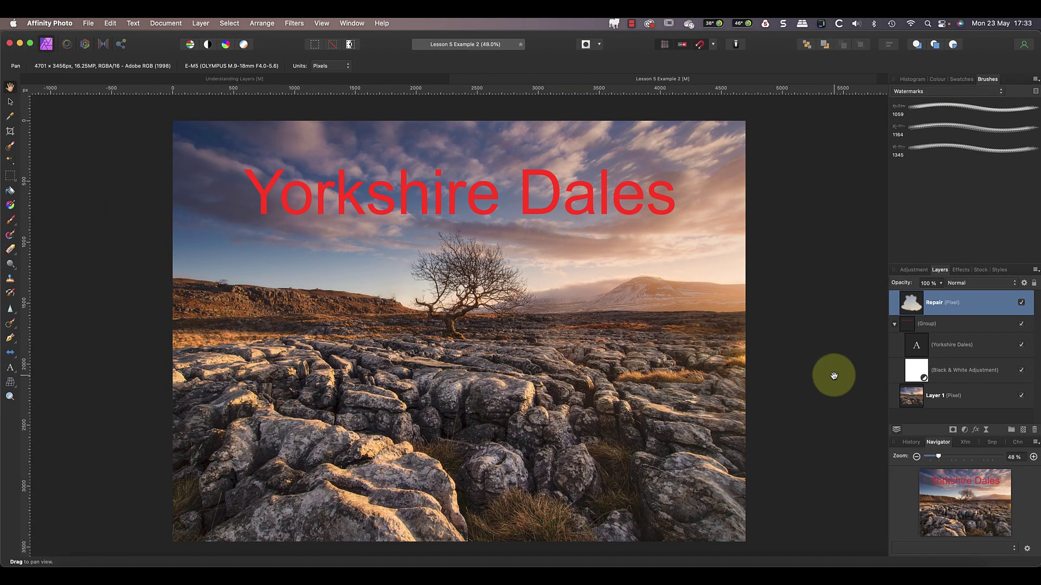
- Give the Yorkshire Dales title an Outer Shadow with 40.3 px radius and 40.5 px offset
click(956, 350)
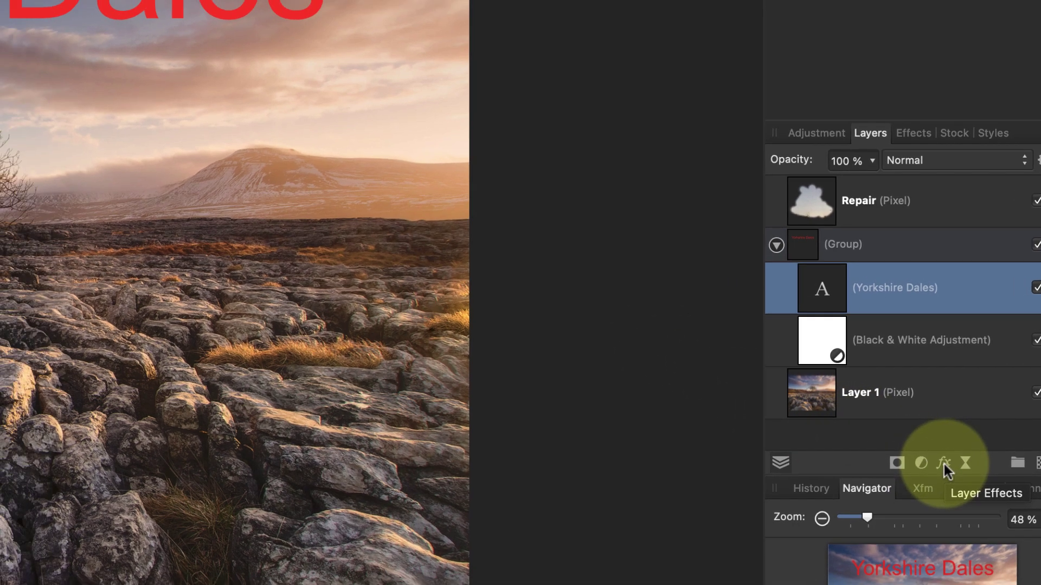
click(908, 465)
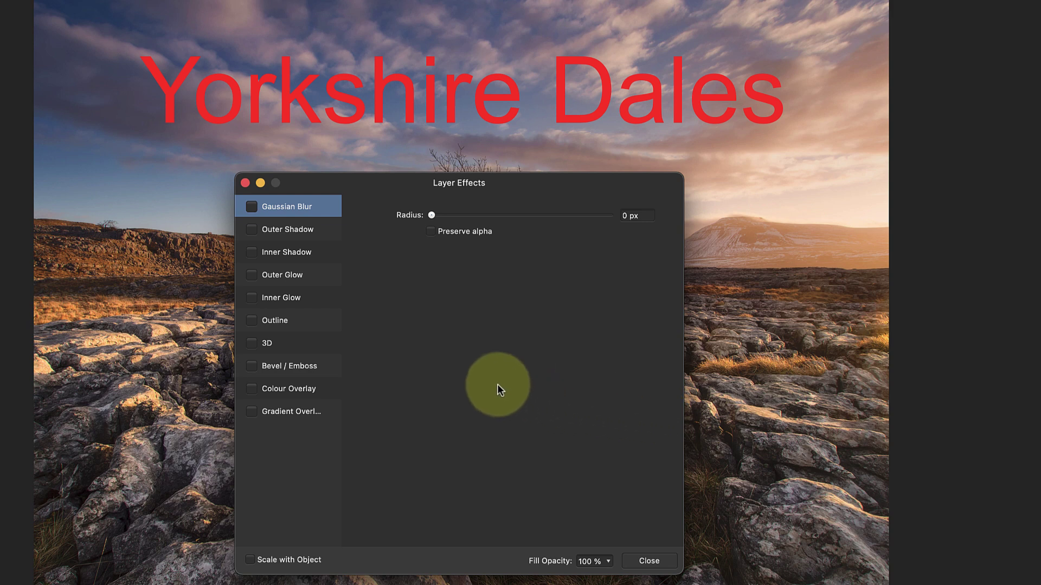
click(275, 232)
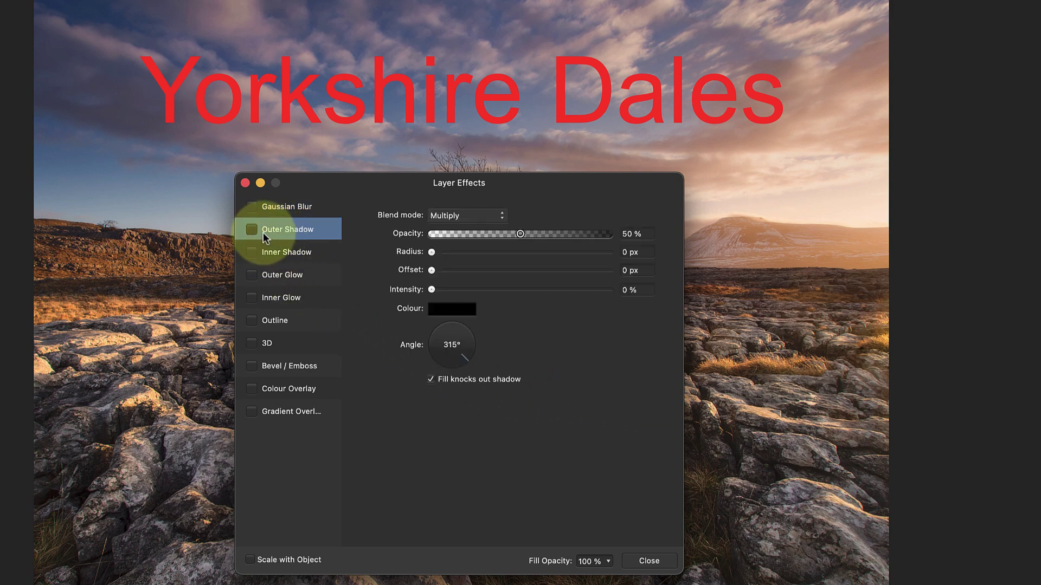
click(252, 230)
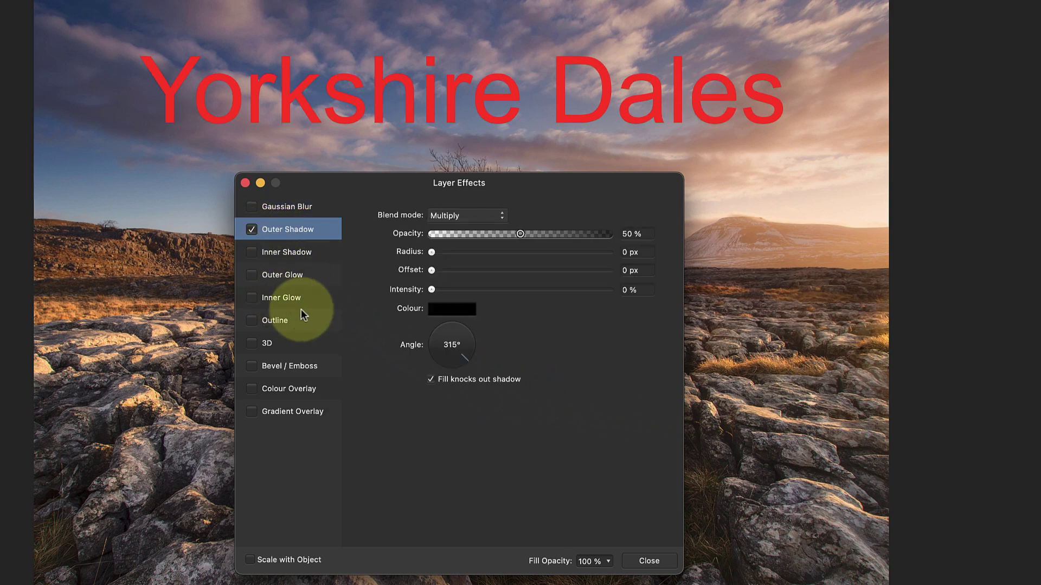
drag(432, 253, 564, 256)
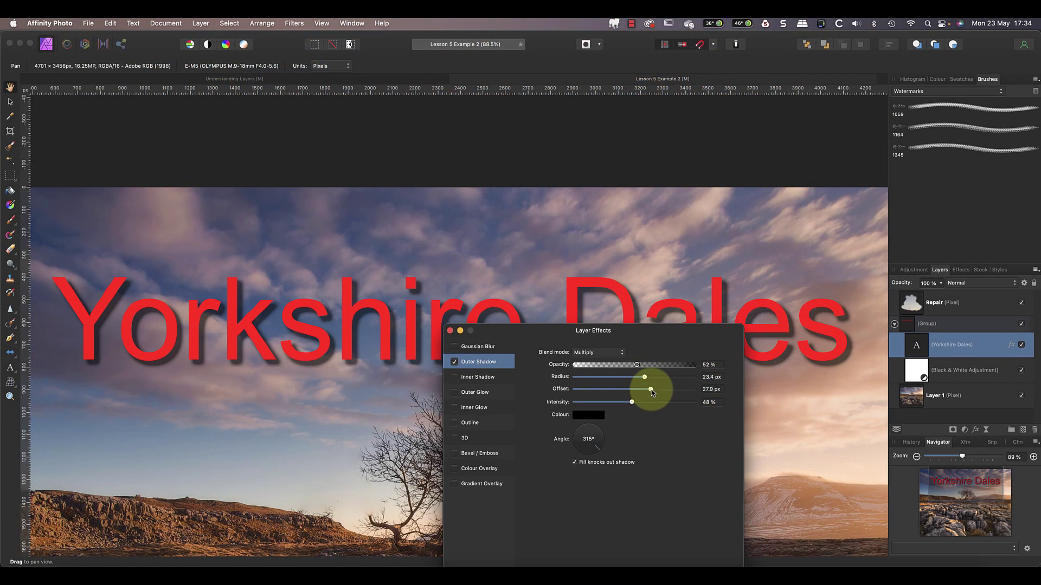
mouse_move(651, 390)
mouse_down()
mouse_move(671, 390)
mouse_move(632, 402)
mouse_move(678, 401)
mouse_move(627, 401)
mouse_move(647, 380)
mouse_move(669, 381)
mouse_up()
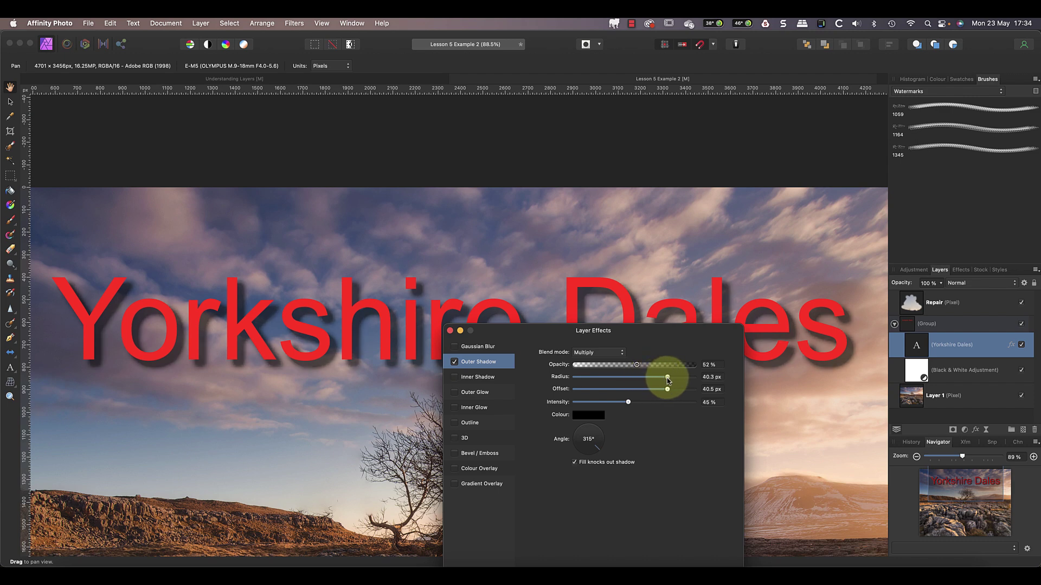
click(450, 330)
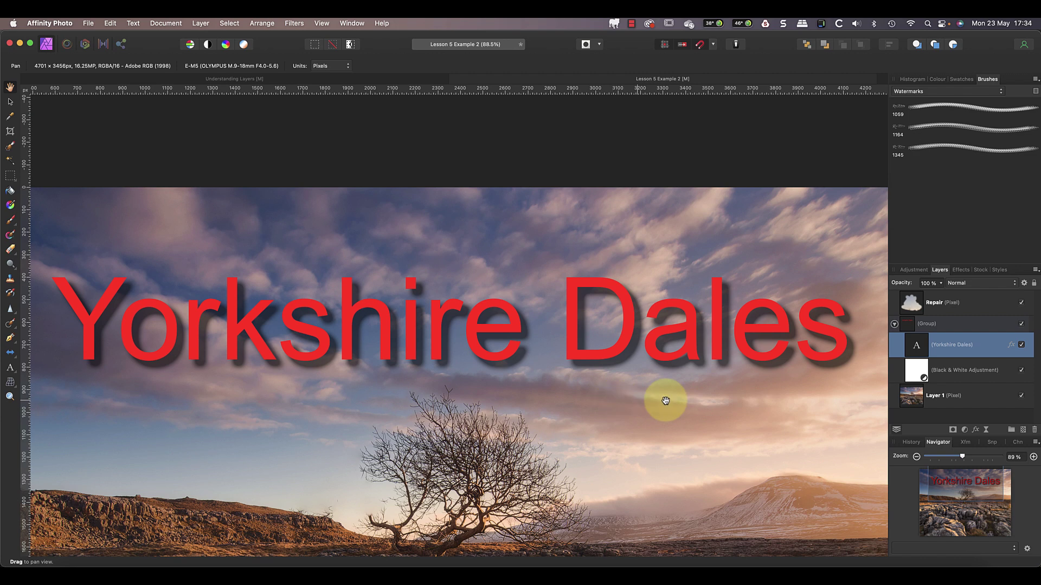
click(916, 397)
key(super+0)
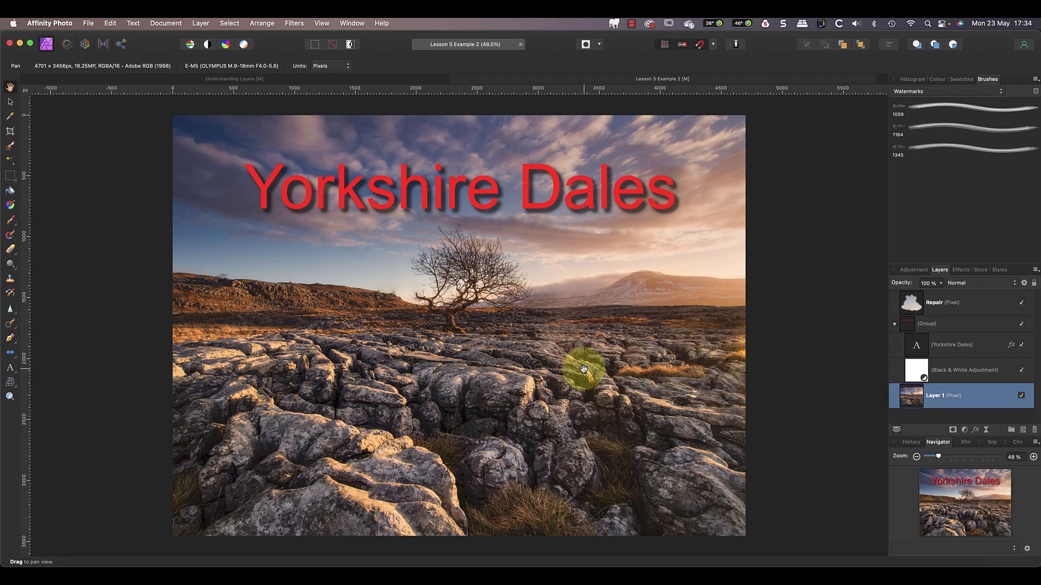